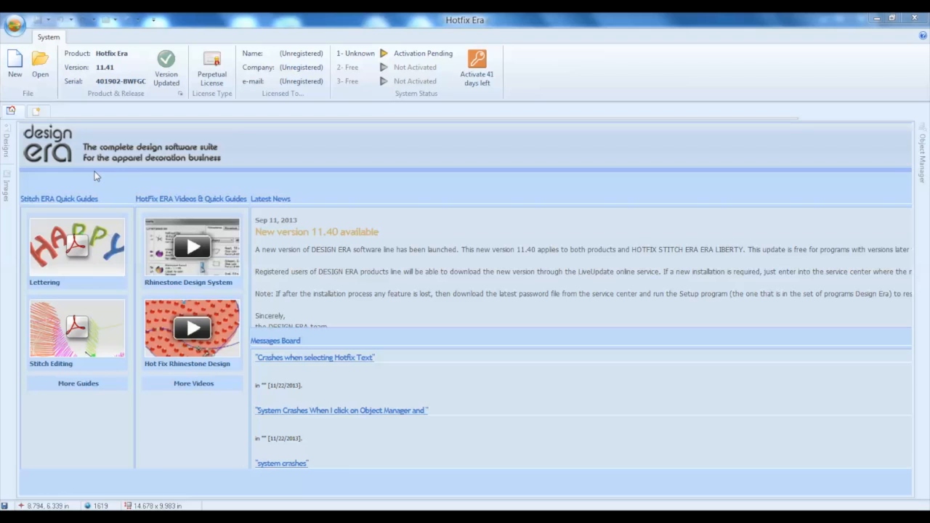
# Create a new design and open the raster image "halloween - cat .jpg" from the CAT- Halloween folder
pyautogui.click(15, 64)
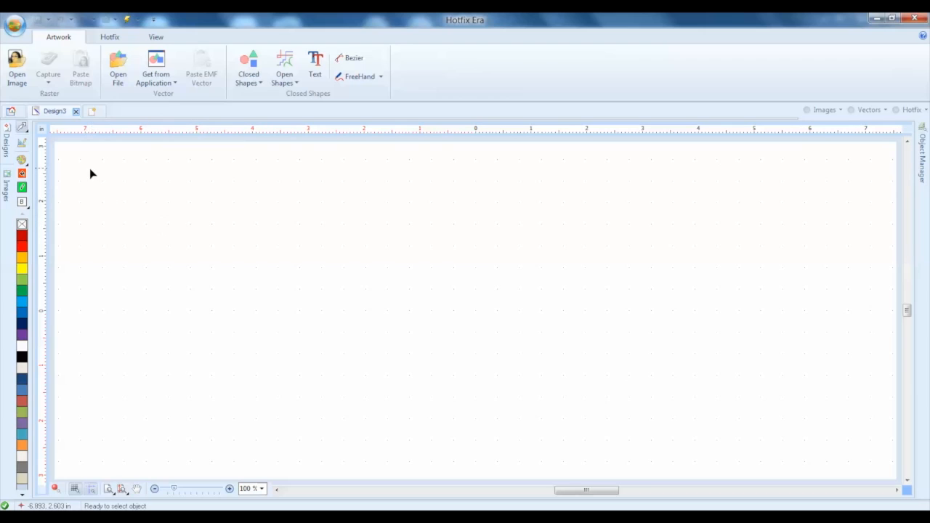
pyautogui.click(16, 64)
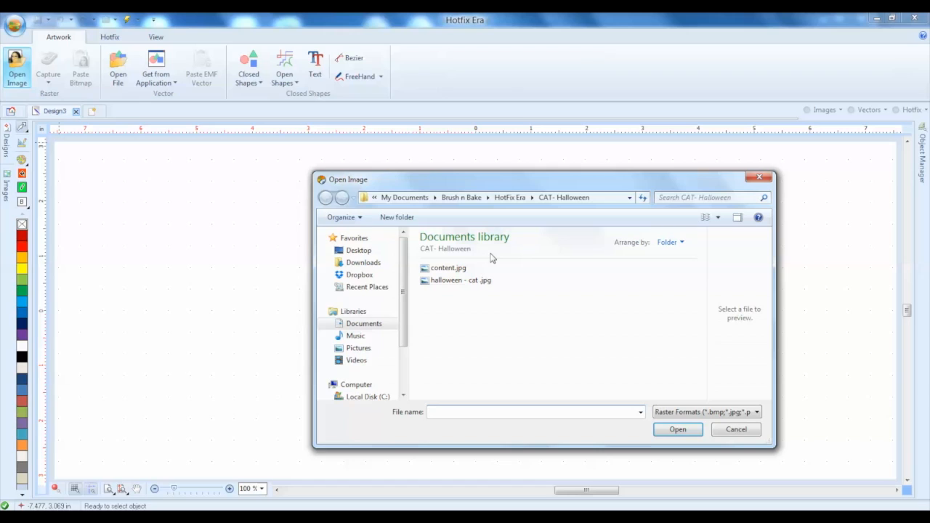
pyautogui.click(487, 281)
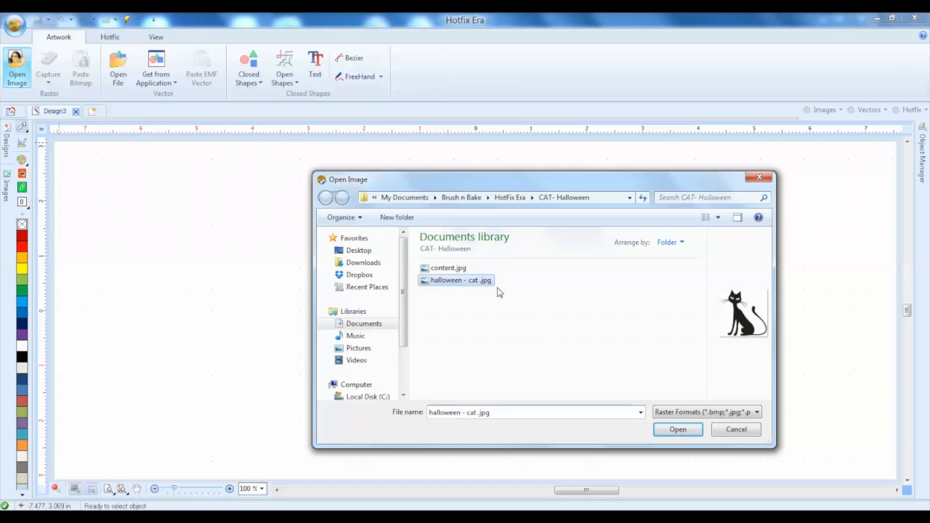
pyautogui.click(678, 429)
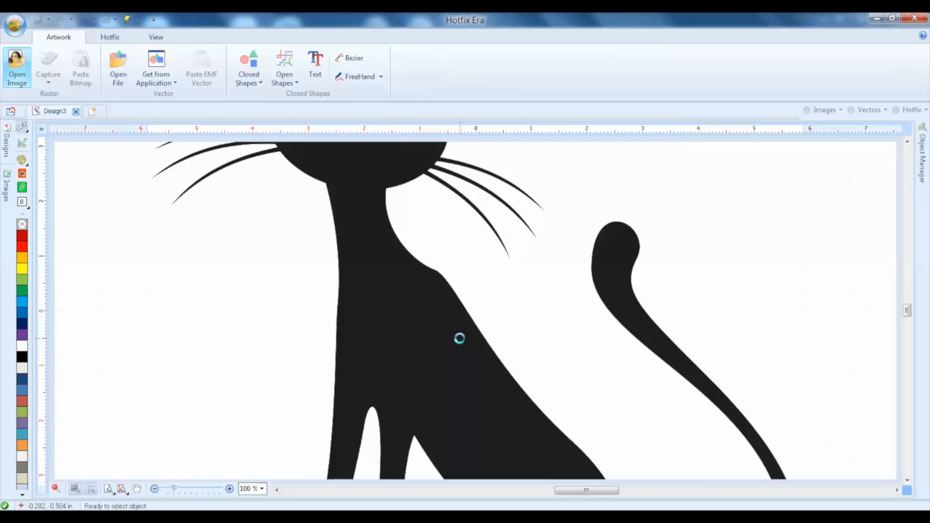
# Scale the cat image down proportionally to about 9.5 in wide and center it at the origin
pyautogui.scroll(-1, 459, 337)
pyautogui.scroll(1, 460, 337)
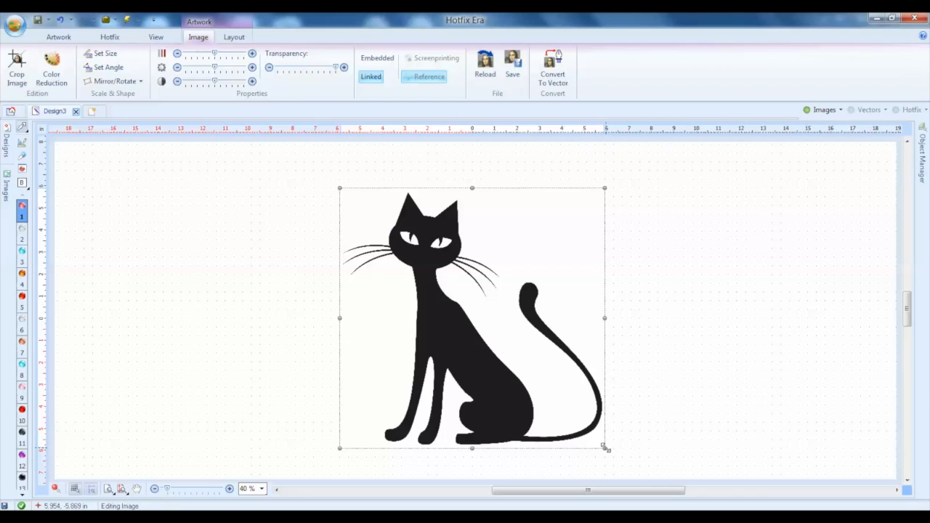
pyautogui.moveTo(604, 447); pyautogui.dragTo(551, 398)
pyautogui.rightClick(442, 308)
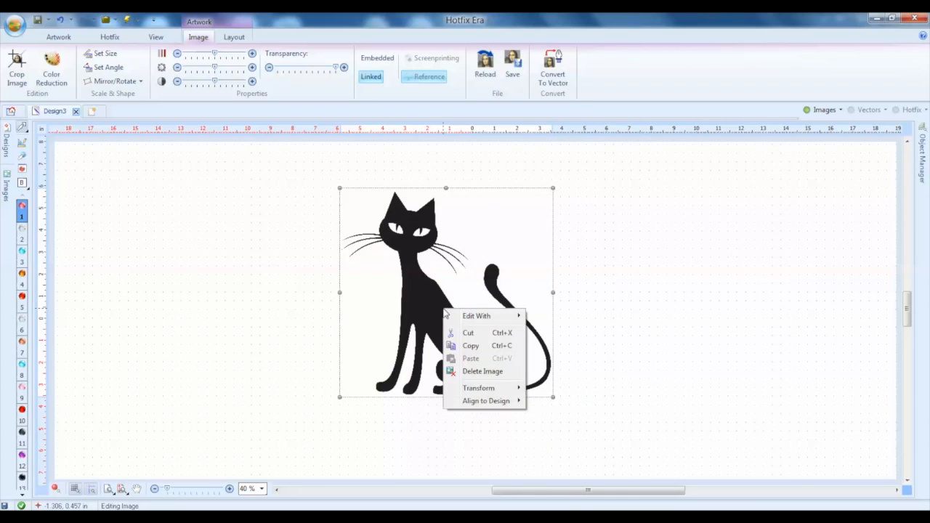
pyautogui.moveTo(494, 401)
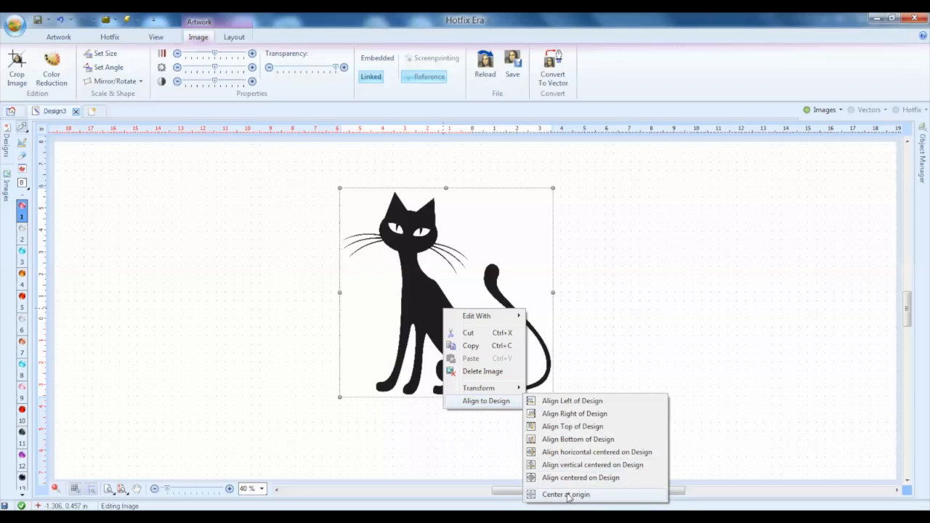
pyautogui.click(587, 477)
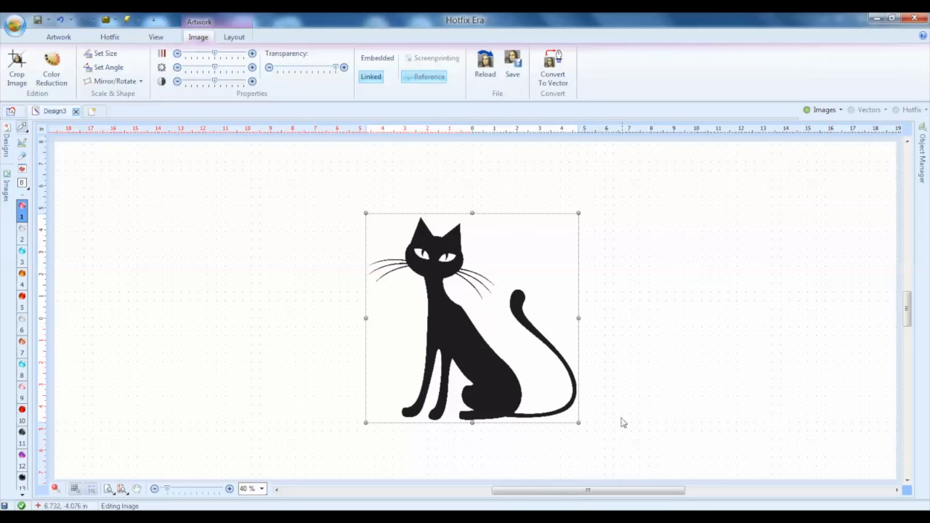
# Reduce the cat image slightly more to about 9 in wide, recenter it at the origin, and deselect it
pyautogui.moveTo(579, 423); pyautogui.dragTo(570, 415)
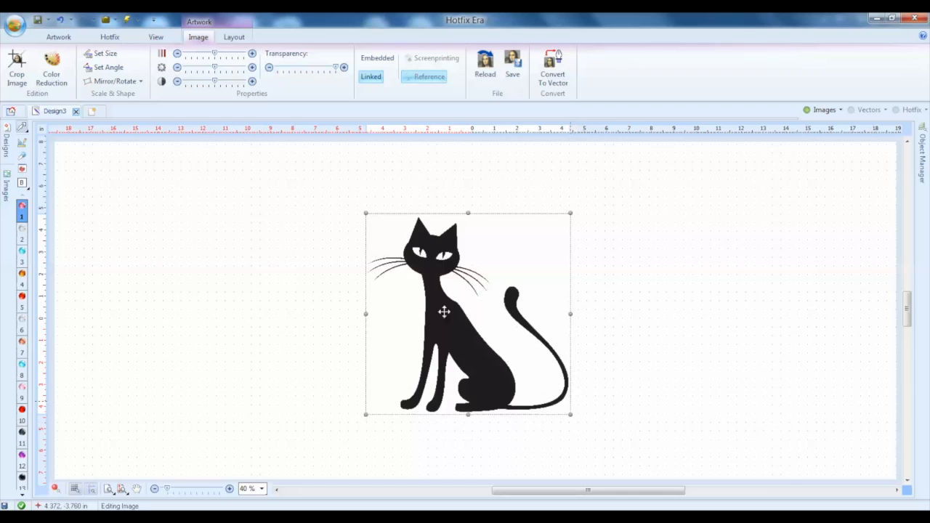
pyautogui.rightClick(491, 288)
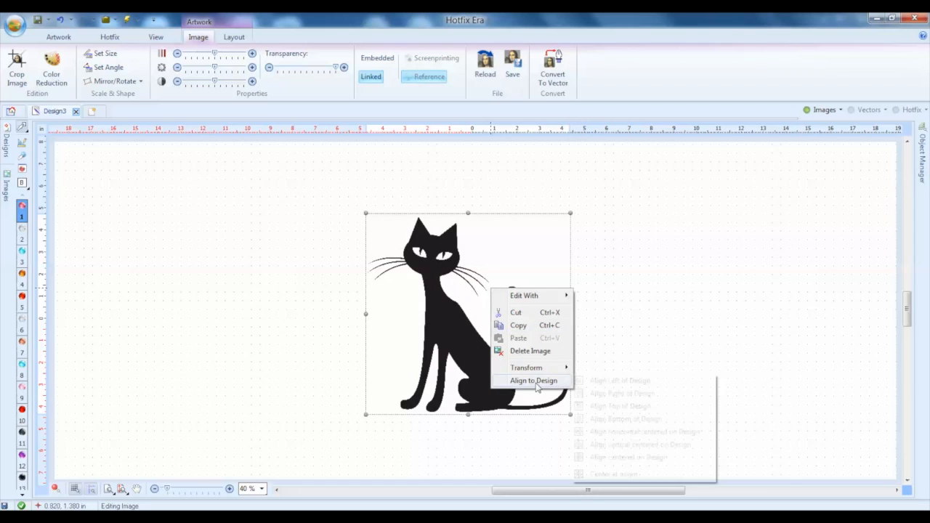
pyautogui.moveTo(538, 382)
pyautogui.click(605, 474)
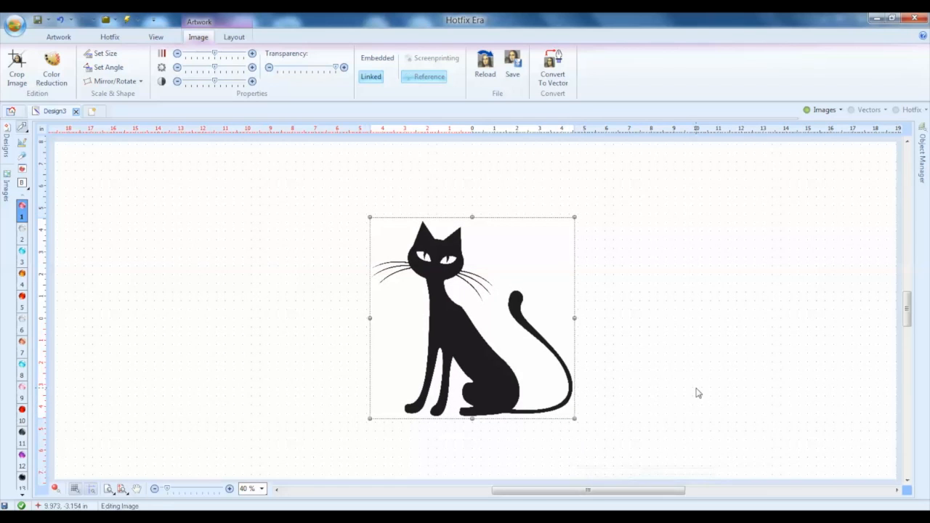
pyautogui.click(696, 393)
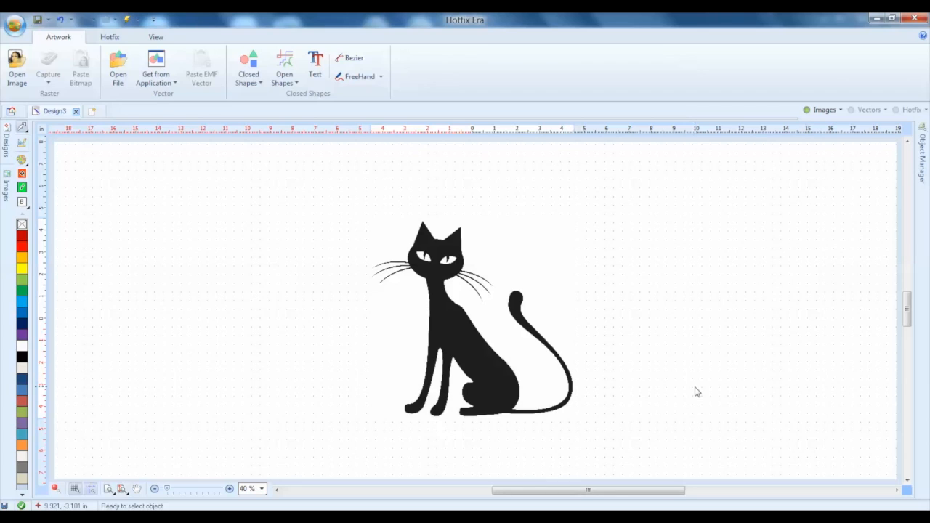
# Convert the cat image to vectors with the Vectorizer and return the result to the design
pyautogui.click(458, 300)
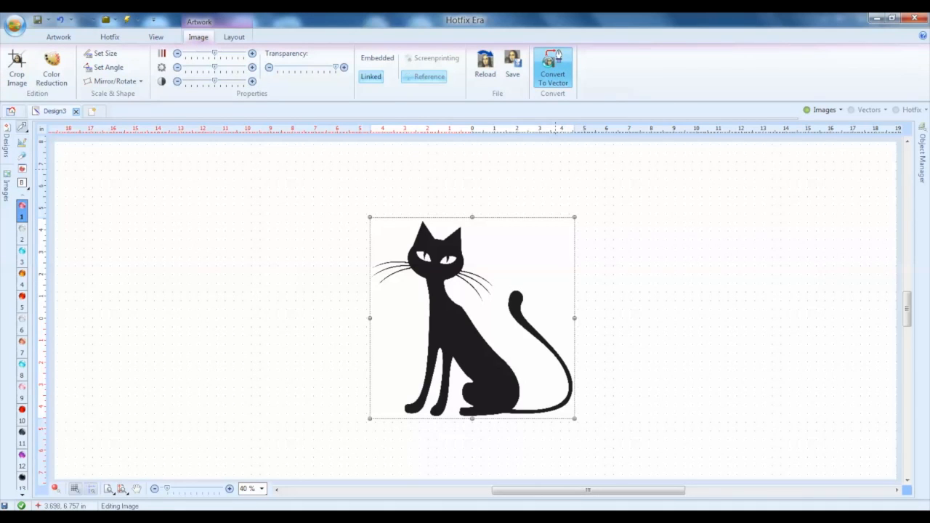
pyautogui.click(556, 58)
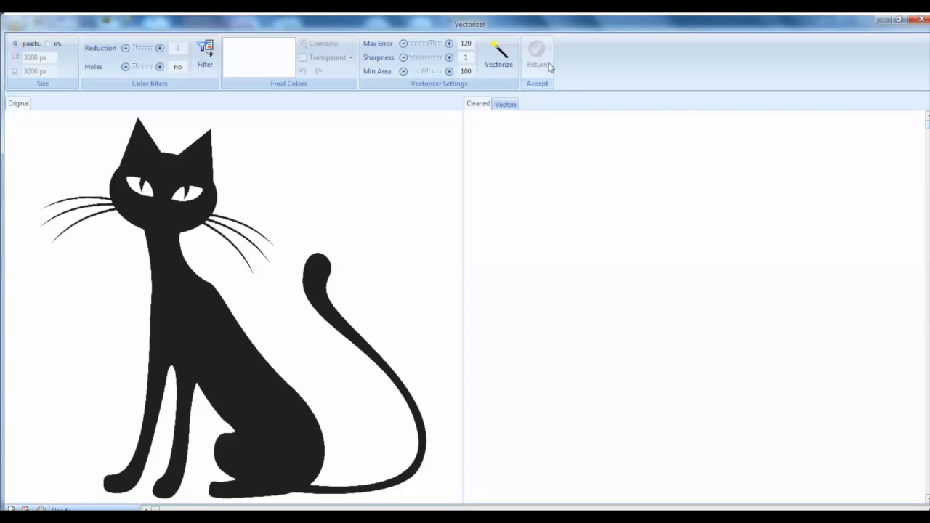
pyautogui.click(496, 57)
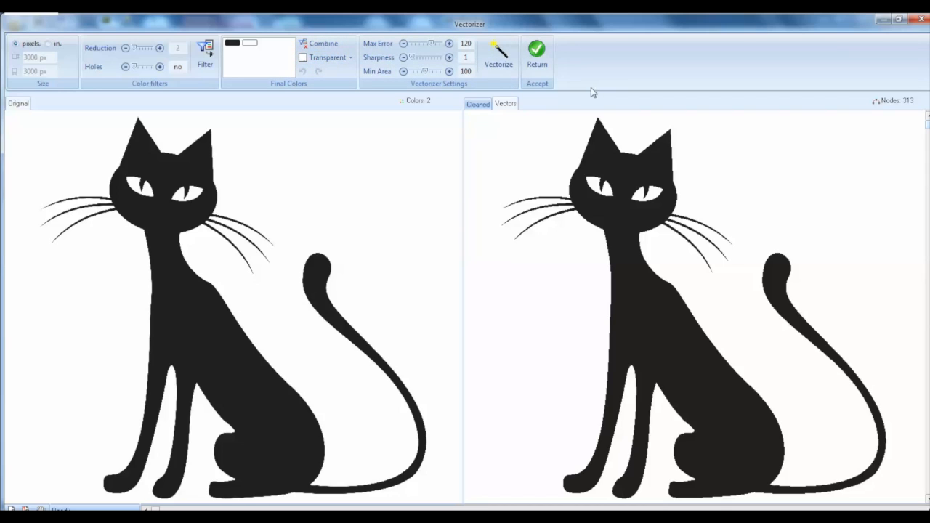
pyautogui.click(537, 54)
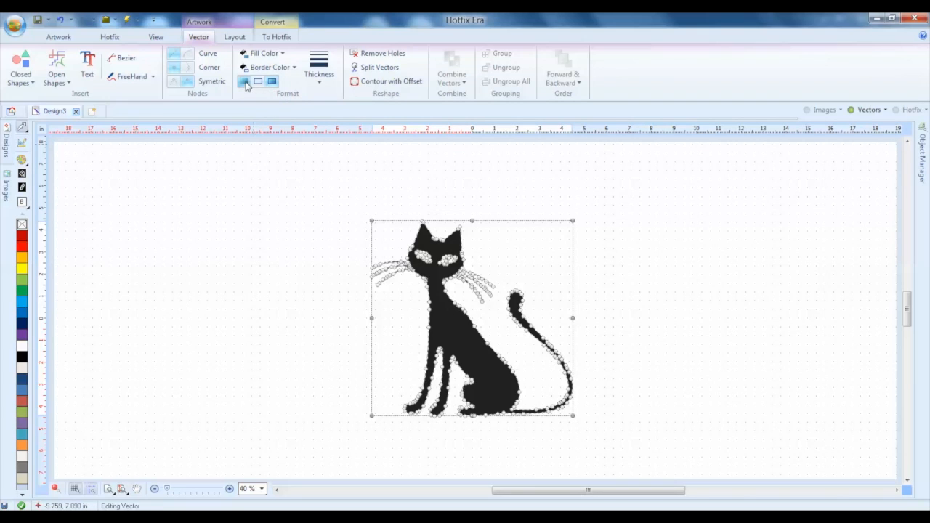
# Try the fill-only and border-only formats on the cat vector and restore the combined fill and border
pyautogui.click(245, 82)
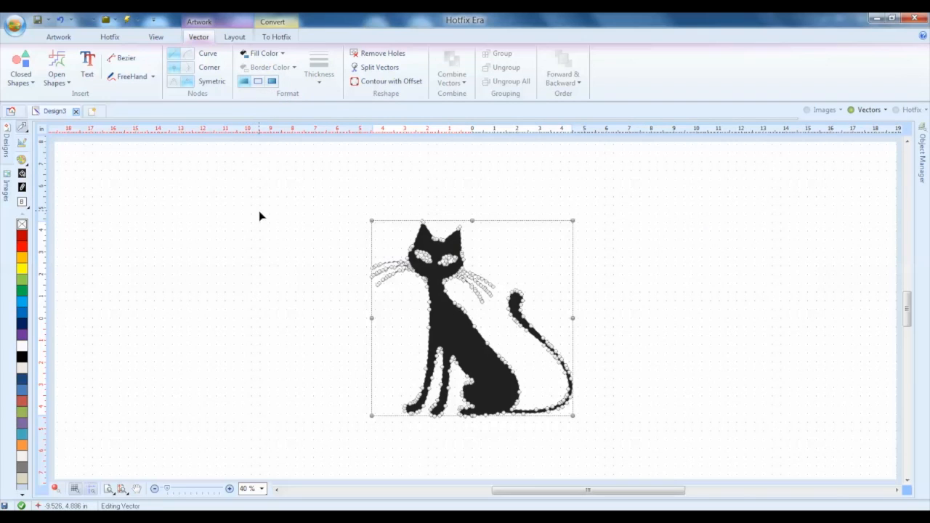
pyautogui.click(258, 82)
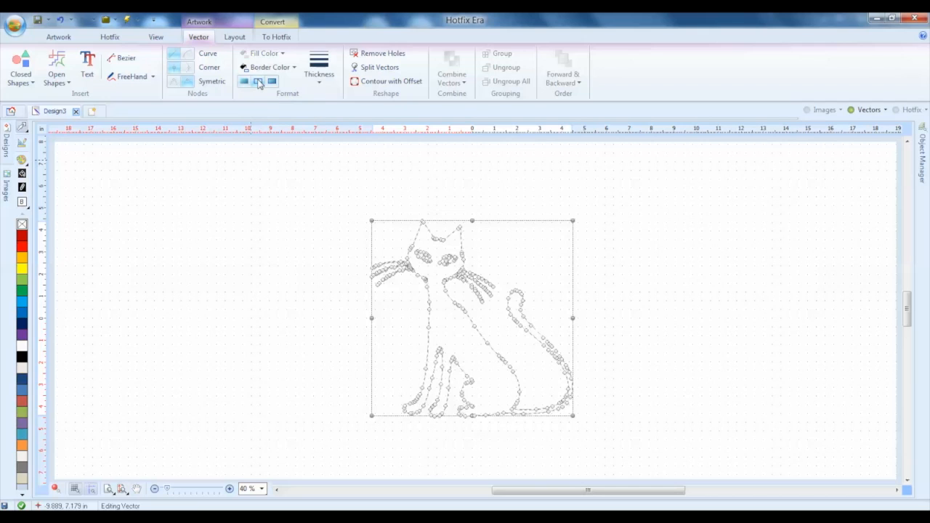
pyautogui.click(272, 81)
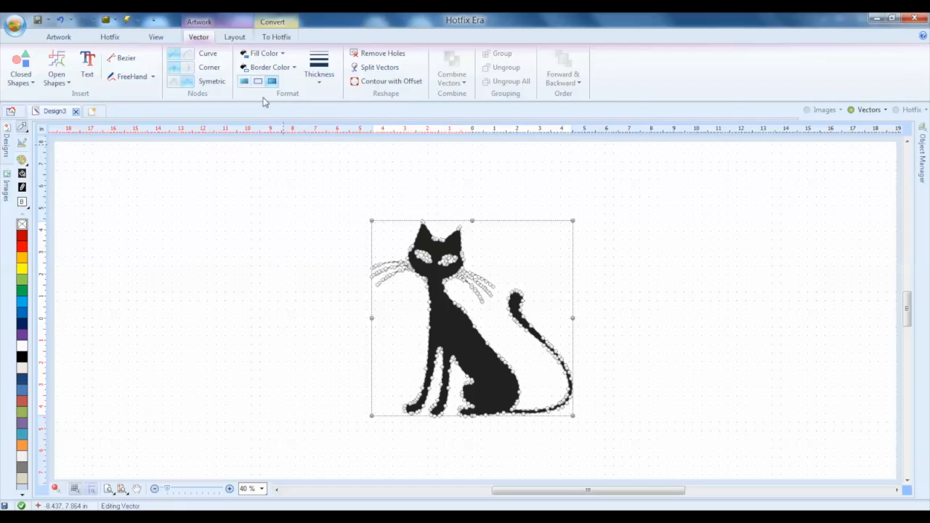
# Convert the cat vector to a single hotfix area with Uniform Fill
pyautogui.click(277, 37)
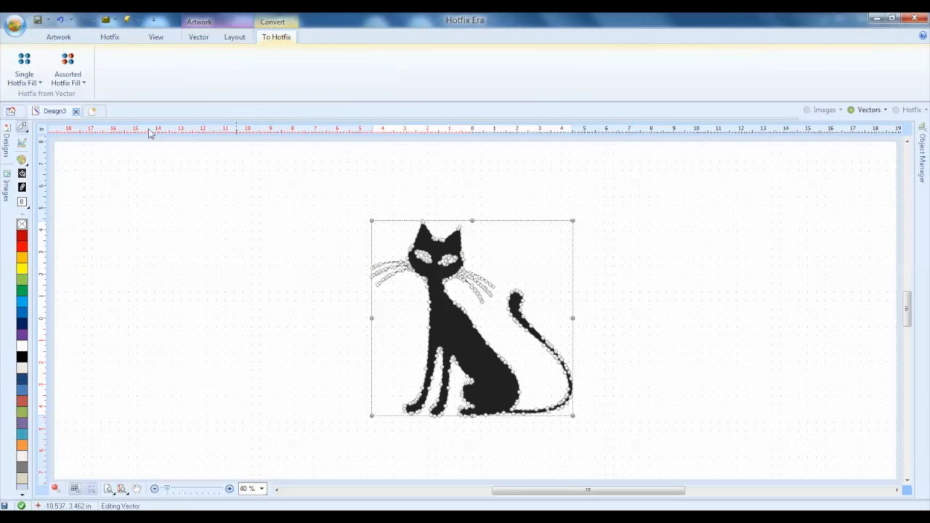
pyautogui.click(25, 74)
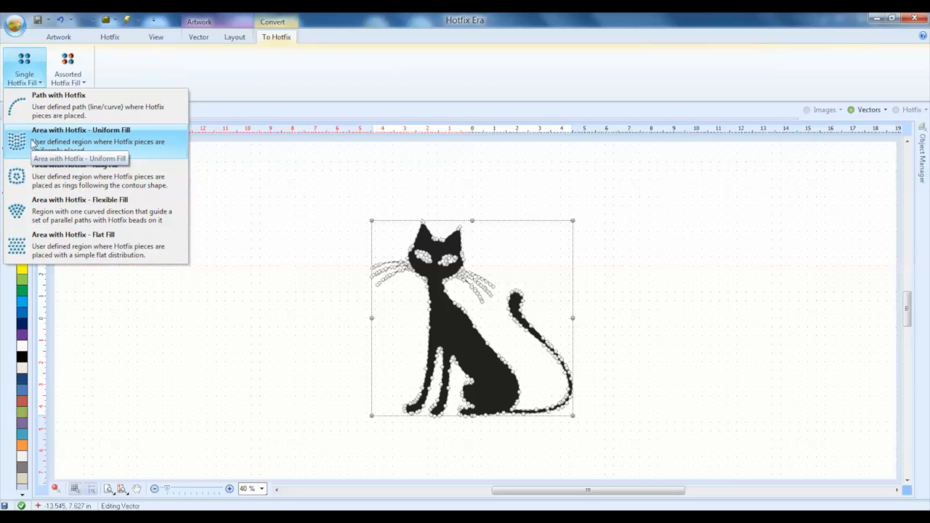
pyautogui.click(125, 136)
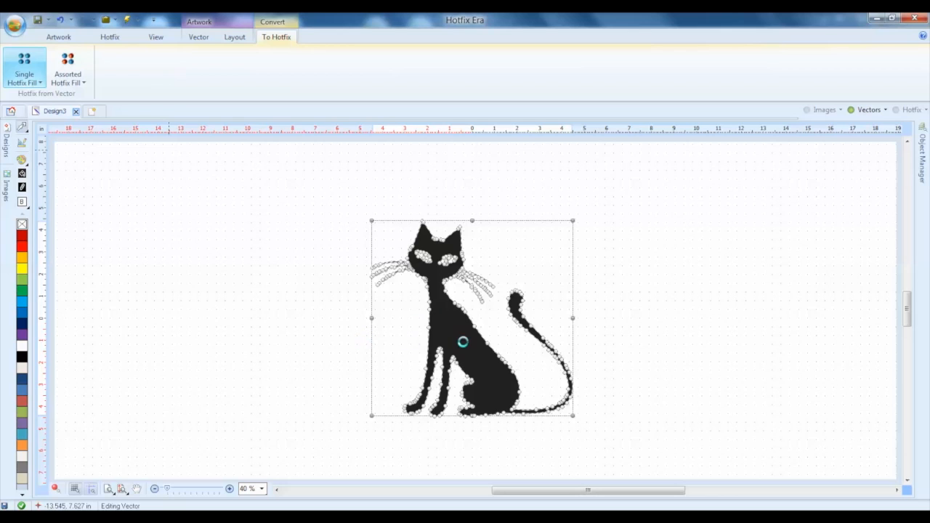
pyautogui.click(478, 373)
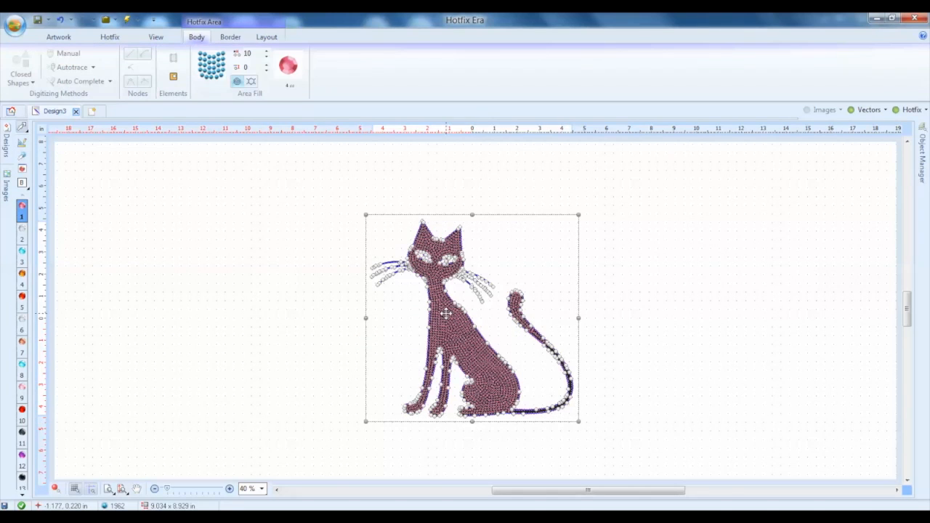
# Set the bead spacing of the cat's uniform hotfix fill to 15
pyautogui.scroll(4, 446, 314)
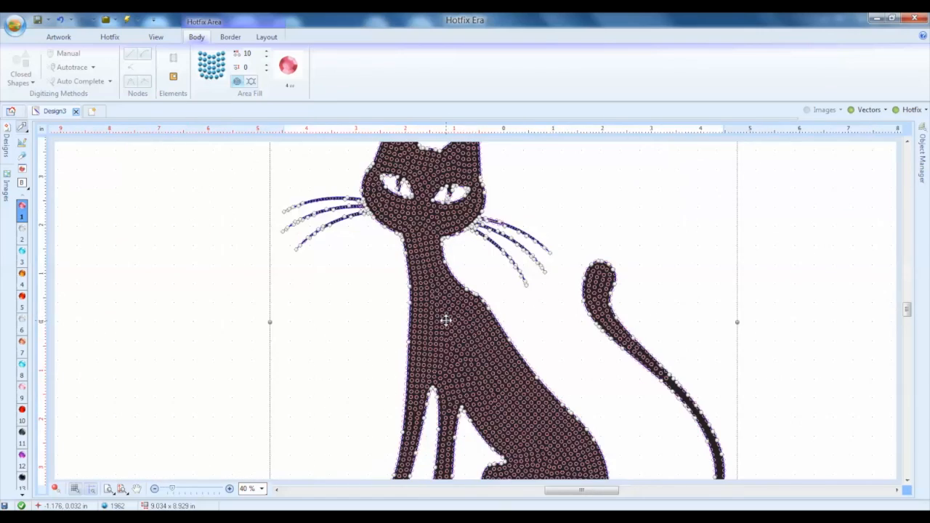
pyautogui.scroll(3, 470, 335)
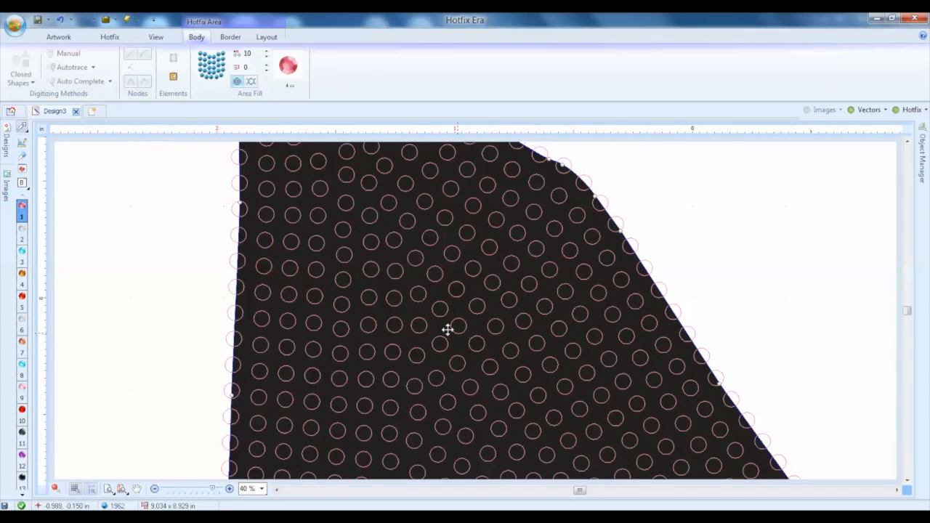
pyautogui.scroll(-4, 447, 327)
pyautogui.scroll(-2, 447, 330)
pyautogui.scroll(5, 446, 330)
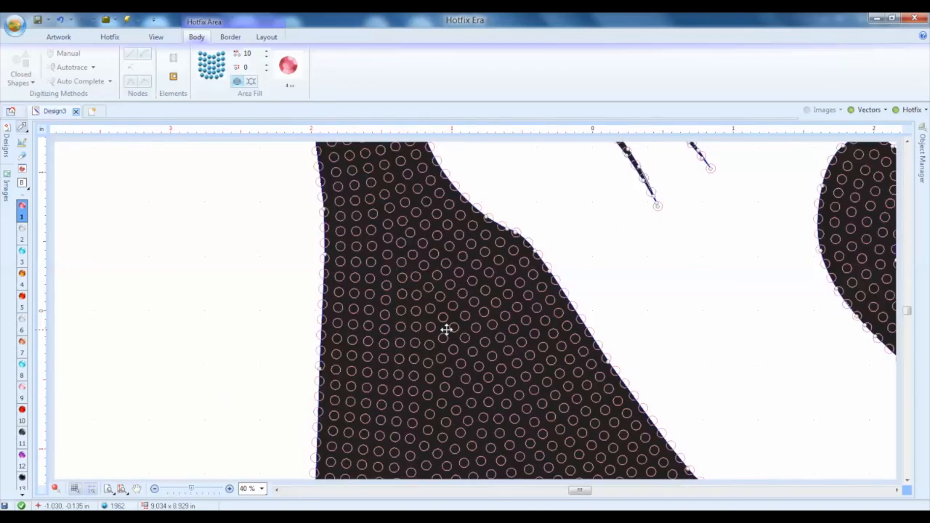
pyautogui.scroll(1, 445, 330)
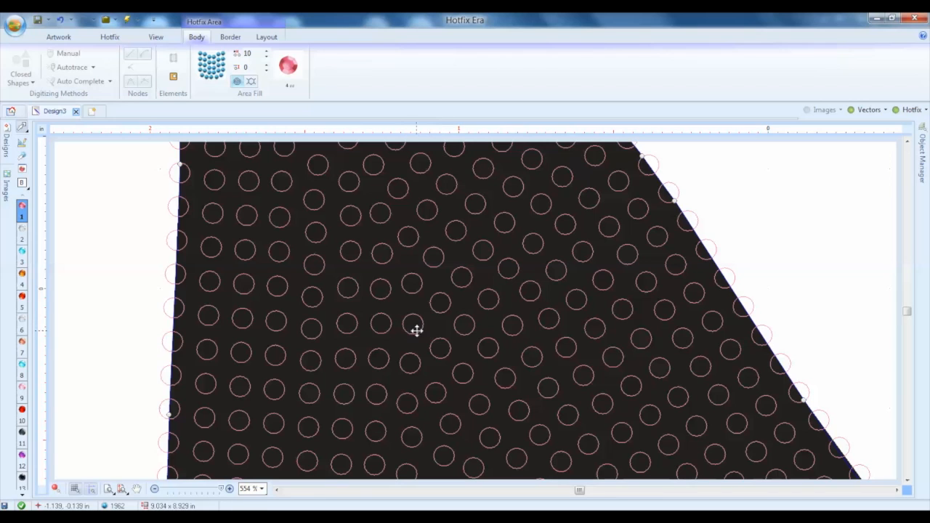
pyautogui.scroll(-3, 439, 343)
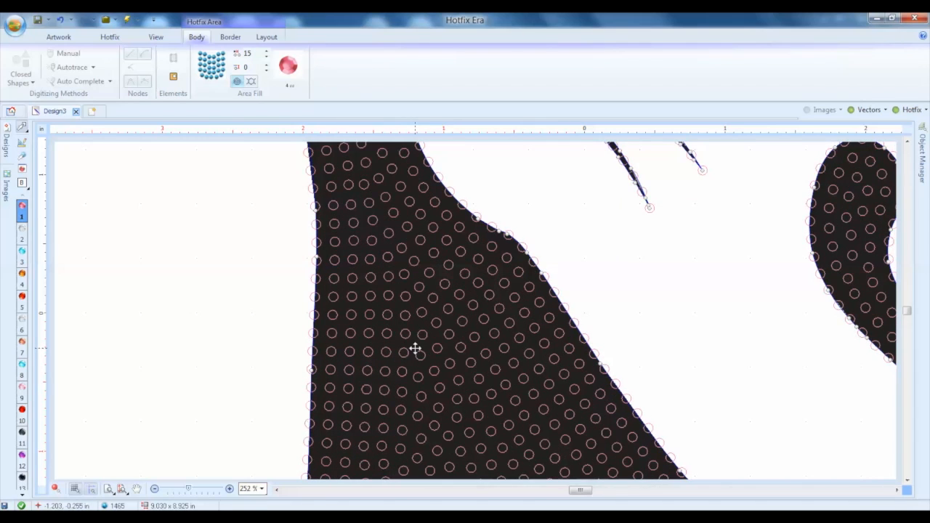
# Change the bead of the cat's hotfix fill to the light blue 6 ss stone
pyautogui.click(290, 78)
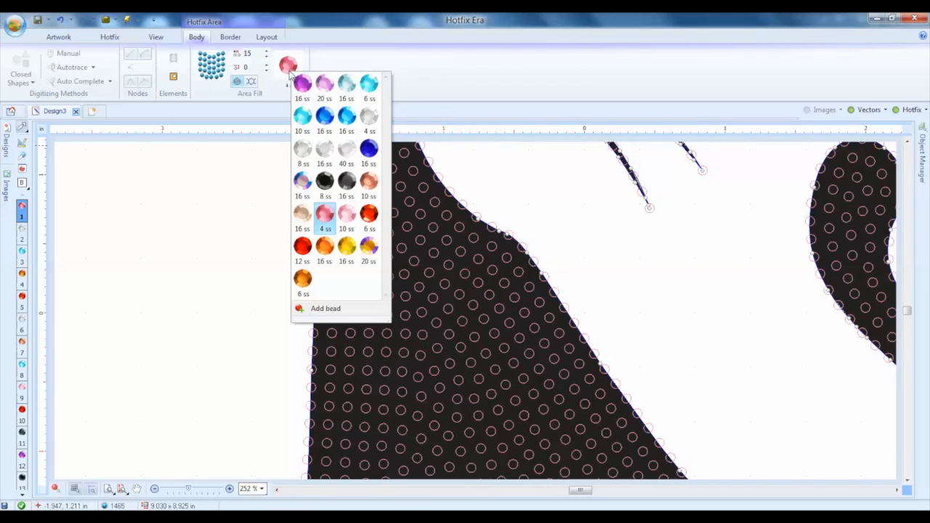
pyautogui.click(370, 86)
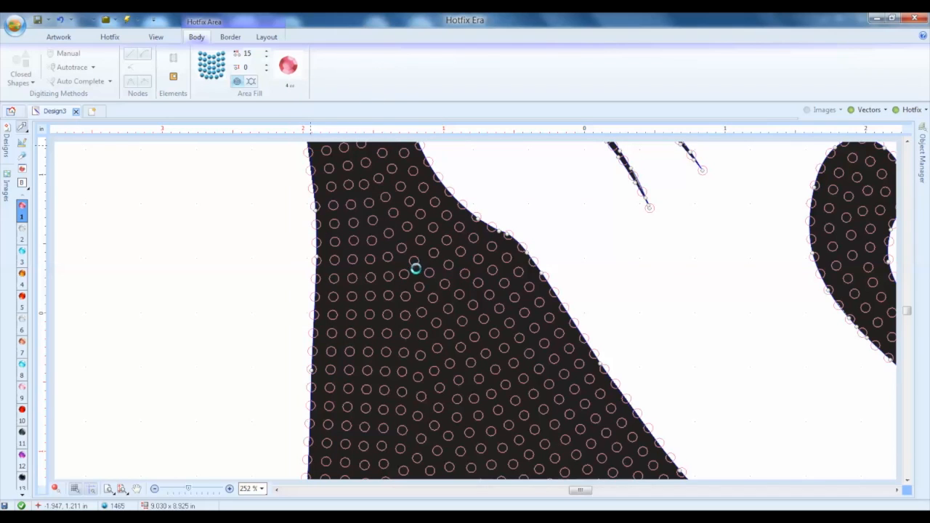
pyautogui.click(475, 334)
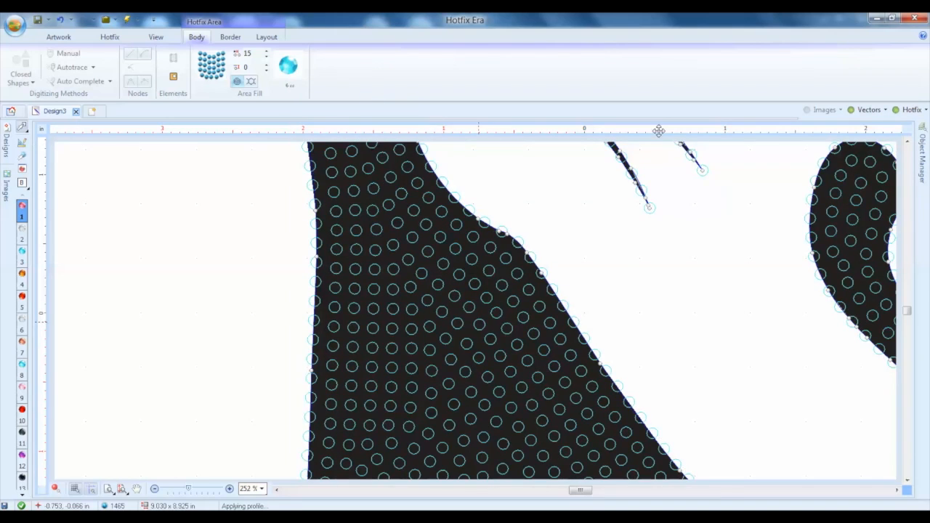
# Turn on the 3D simulation view and hide the vector artwork behind the hotfix beads
pyautogui.scroll(-5, 622, 318)
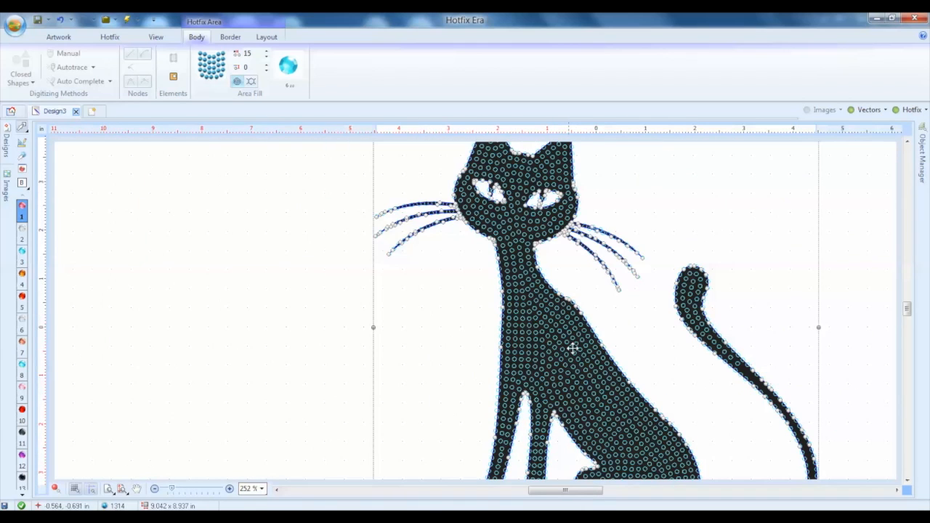
pyautogui.scroll(-1, 650, 349)
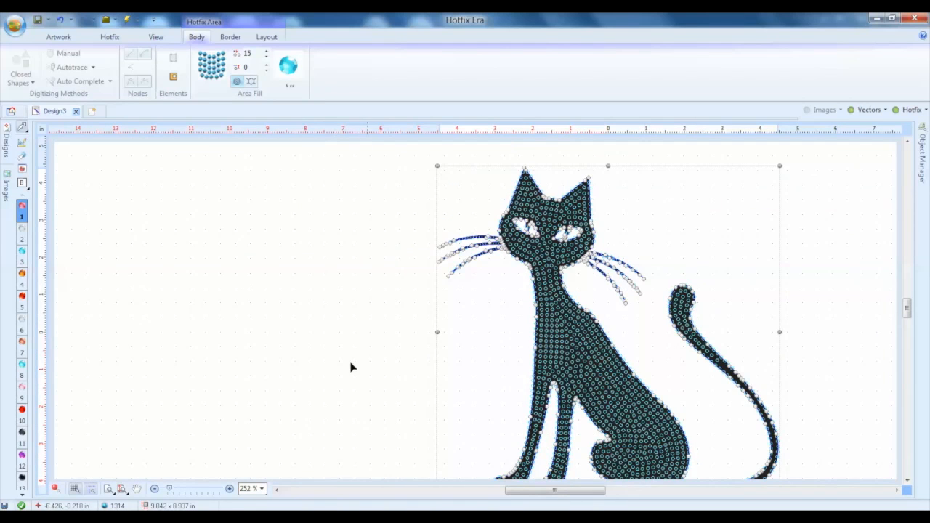
pyautogui.click(56, 489)
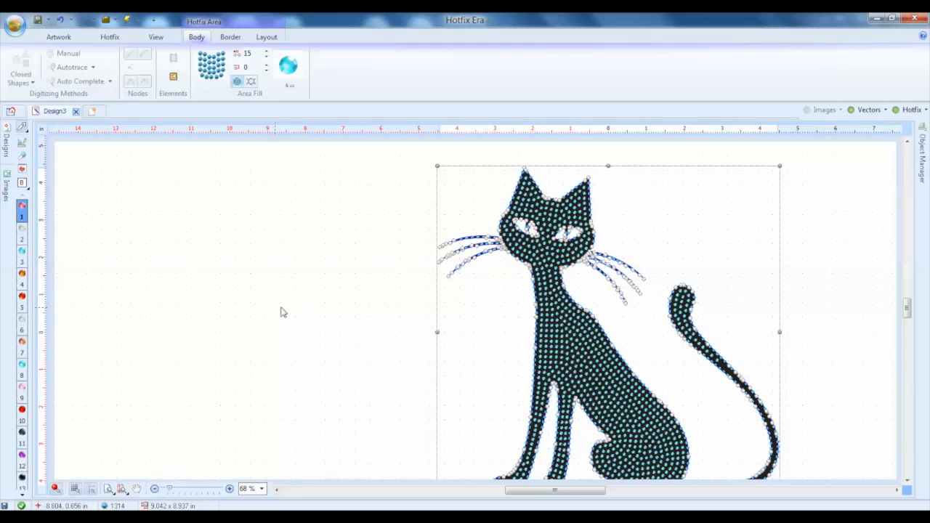
pyautogui.click(866, 110)
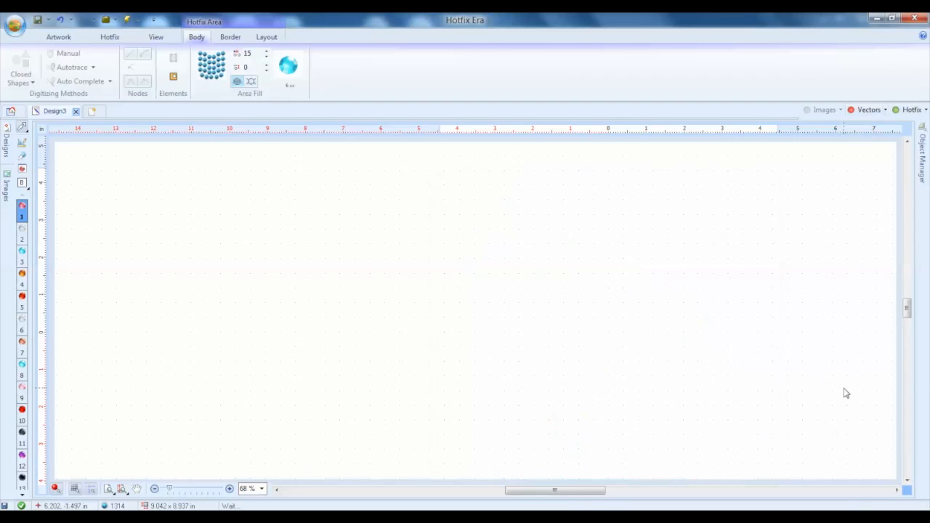
# Show the cat's vector artwork behind the hotfix beads again
pyautogui.scroll(6, 800, 338)
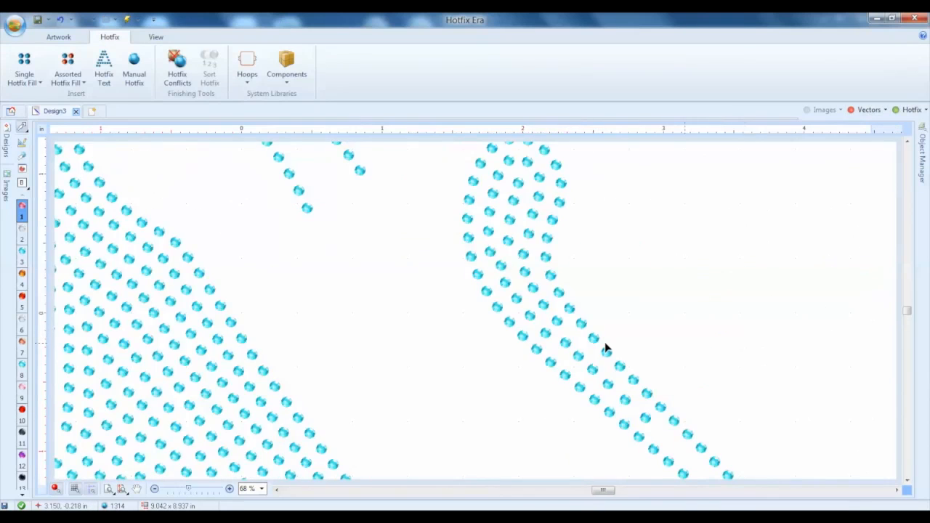
pyautogui.scroll(3, 604, 342)
pyautogui.scroll(-6, 456, 339)
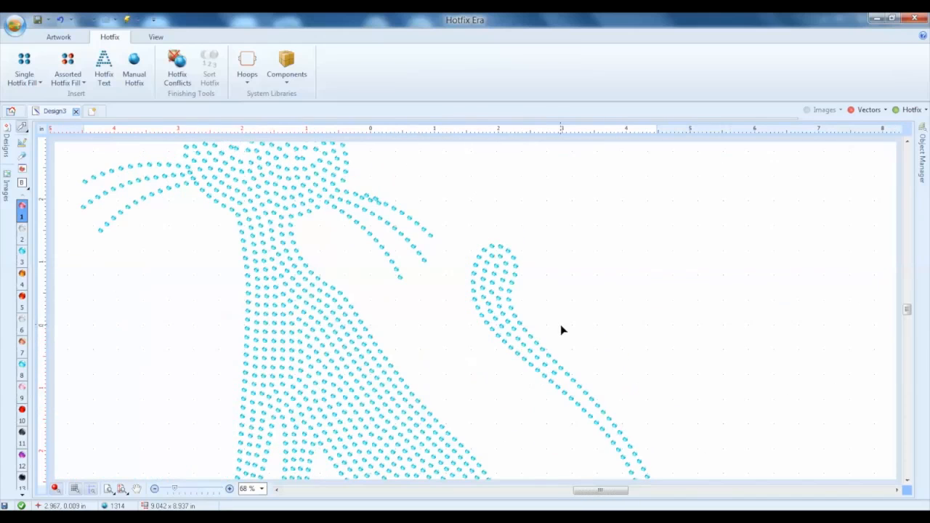
pyautogui.scroll(-4, 561, 324)
pyautogui.scroll(1, 530, 308)
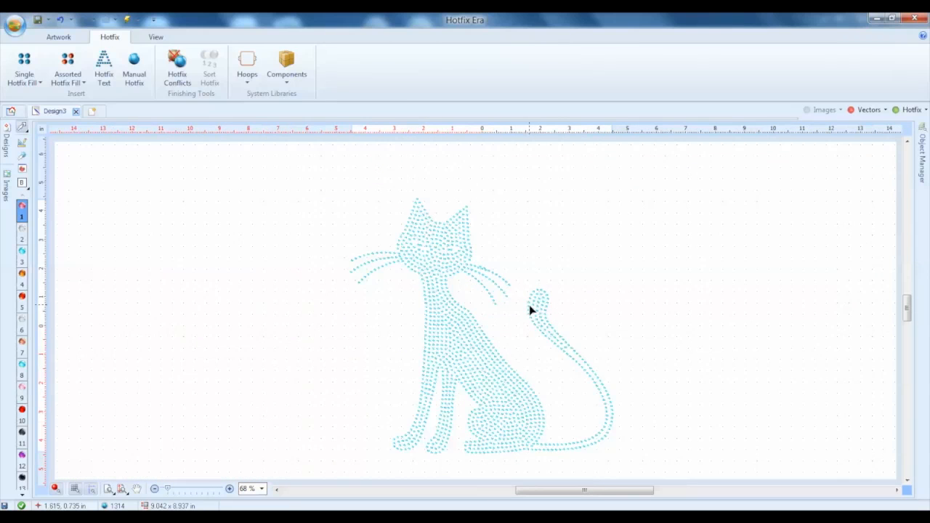
pyautogui.click(864, 110)
# Delete the four individual hotfix beads covering the pupils of the cat's two eyes
pyautogui.scroll(3, 496, 218)
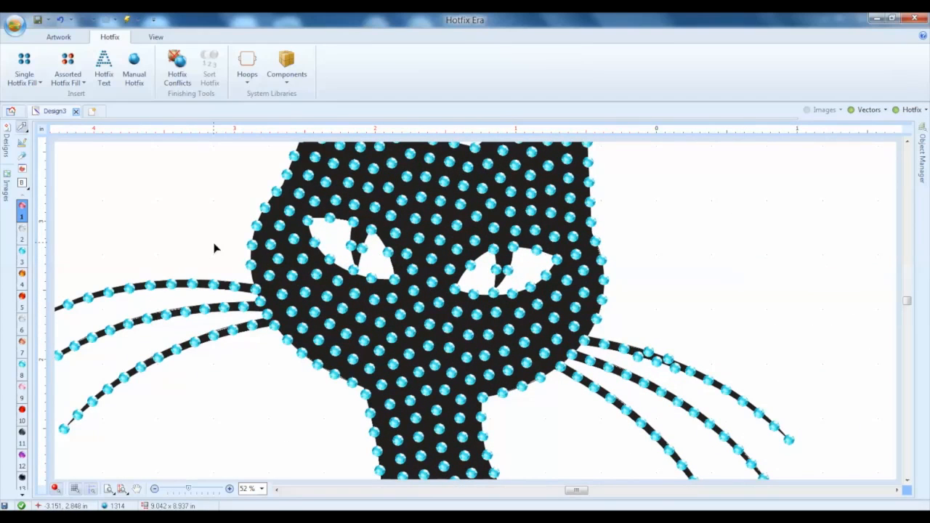
pyautogui.click(22, 156)
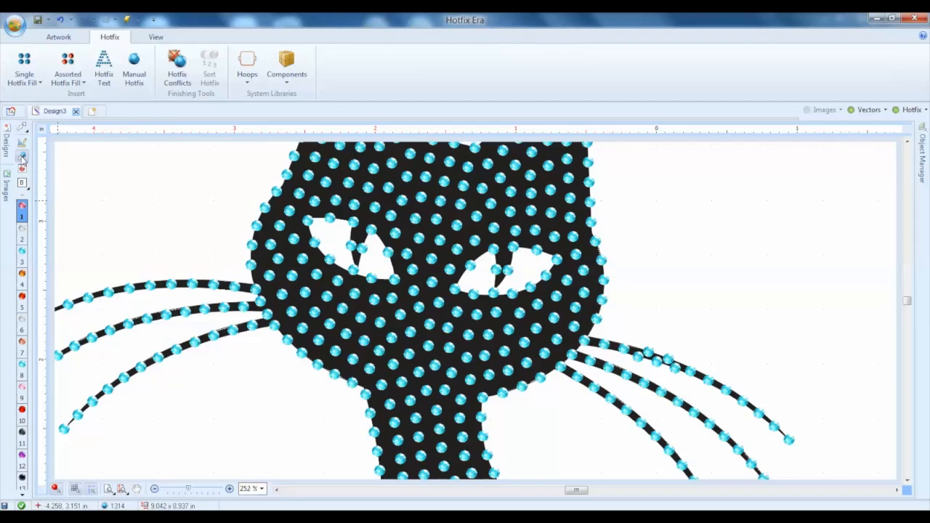
pyautogui.click(351, 246)
pyautogui.press('Delete')
pyautogui.click(361, 250)
pyautogui.press('Delete')
pyautogui.click(504, 277)
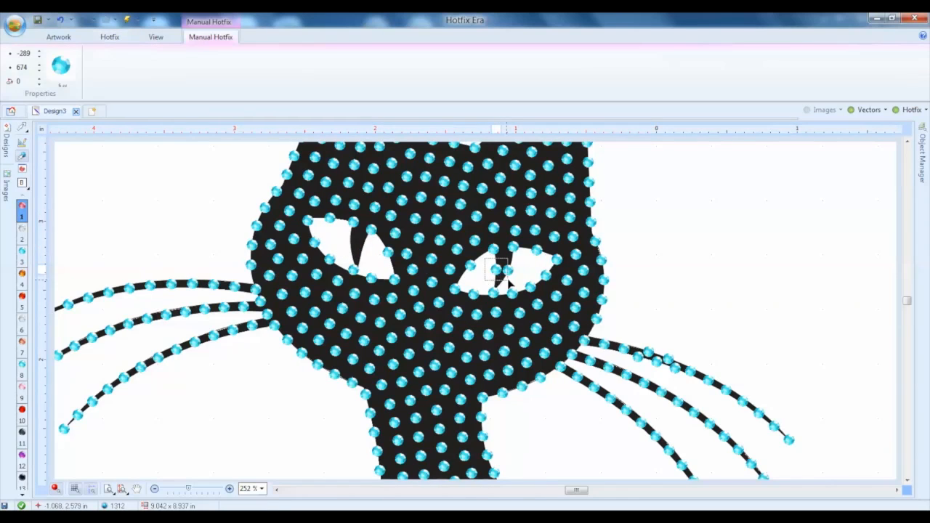
pyautogui.press('Delete')
pyautogui.click(506, 271)
pyautogui.press('Delete')
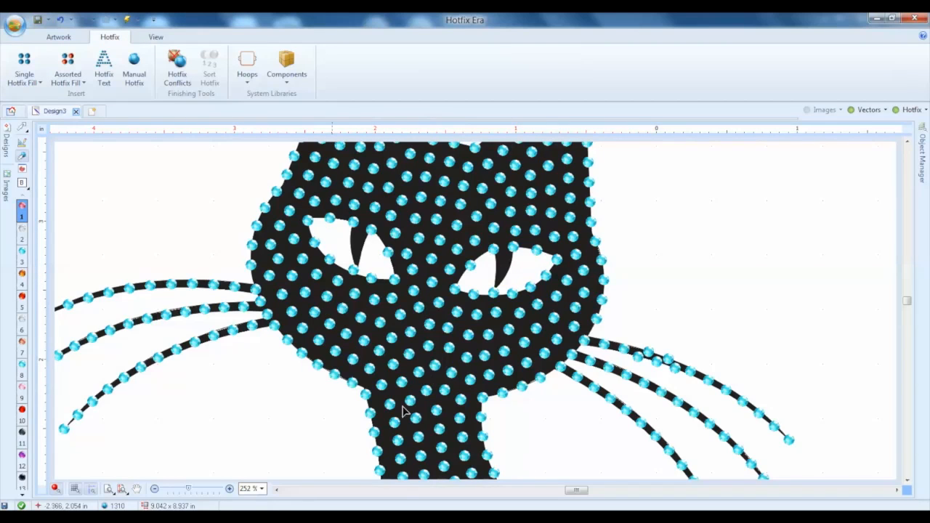
pyautogui.scroll(-1, 465, 327)
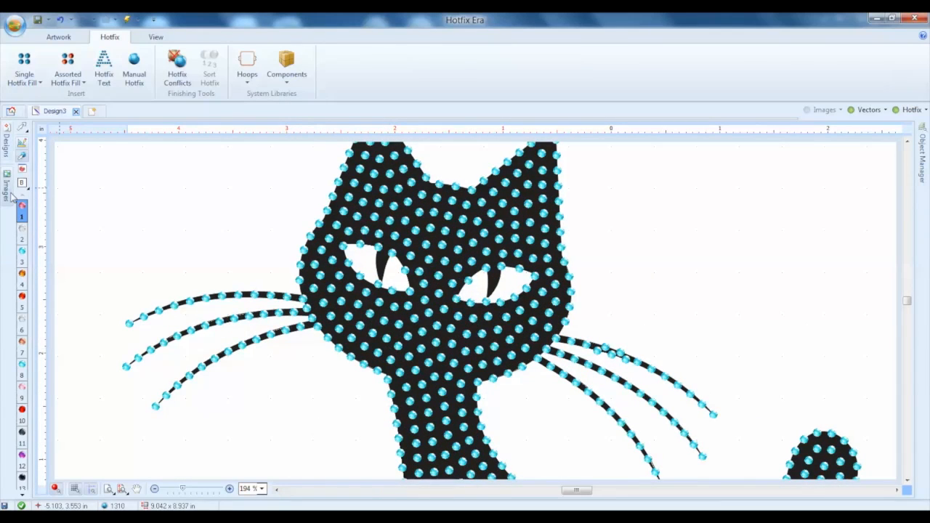
pyautogui.click(22, 144)
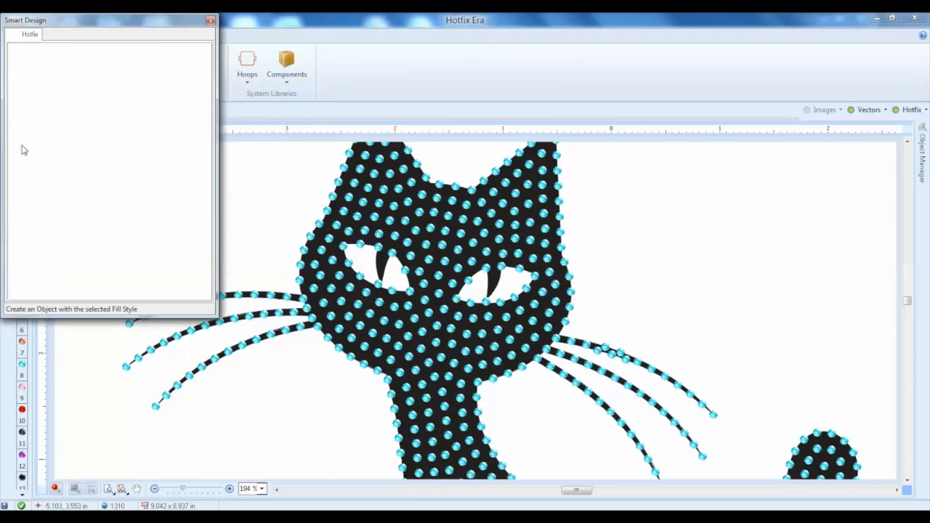
pyautogui.click(210, 20)
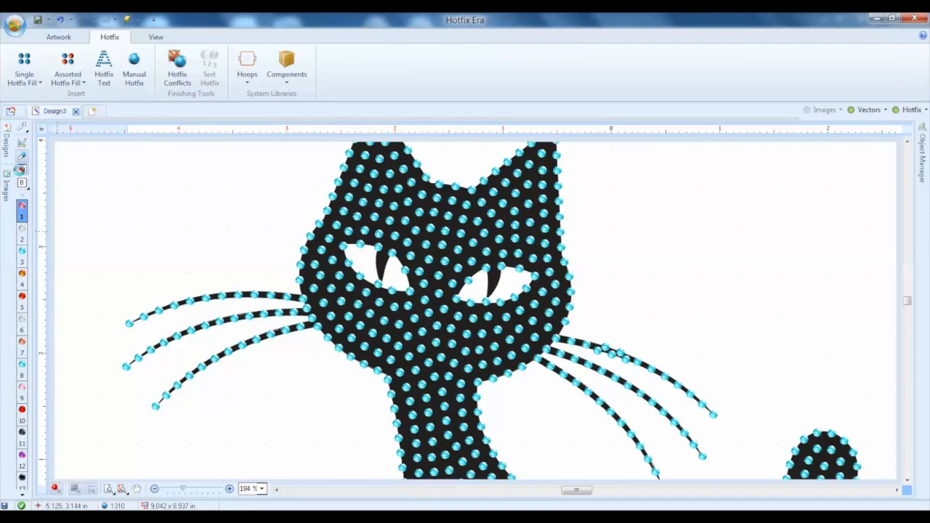
# Add the Round 6 ss - 2.0 mm Jet rhinestone to the start of the current beads bar in the bead palette
pyautogui.click(22, 170)
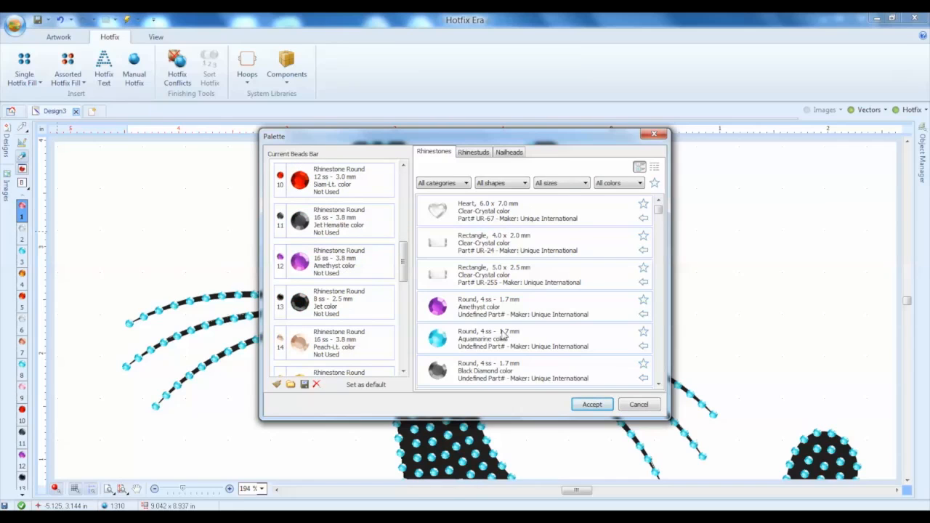
pyautogui.scroll(-4, 503, 336)
pyautogui.scroll(-2, 504, 336)
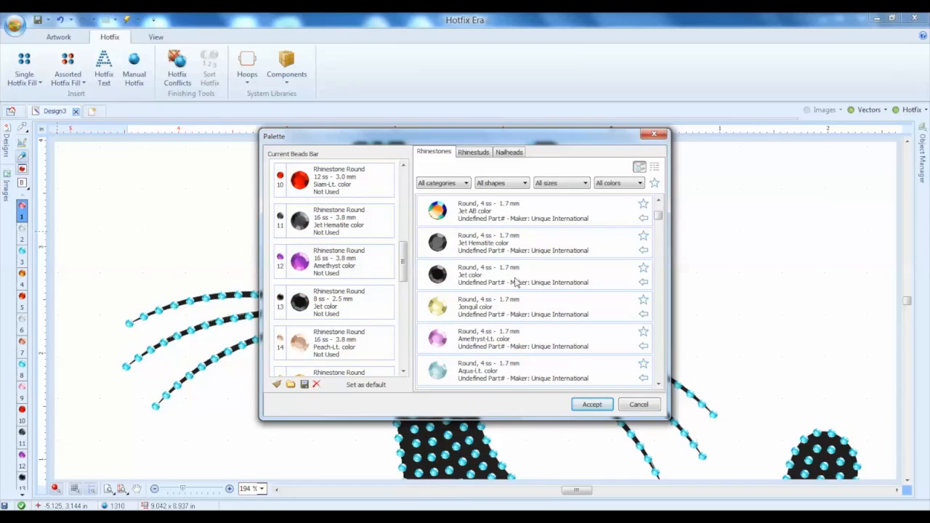
pyautogui.scroll(-6, 514, 282)
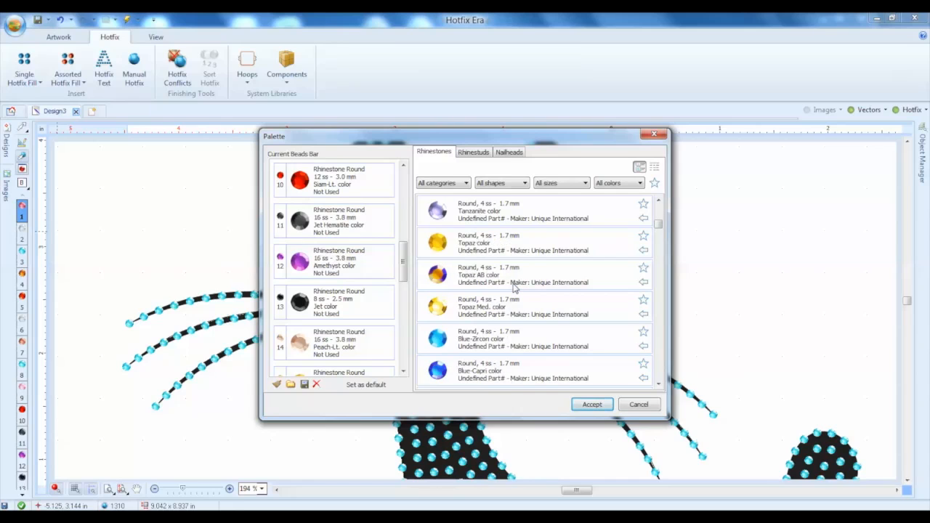
pyautogui.scroll(-2, 514, 288)
pyautogui.scroll(-4, 513, 326)
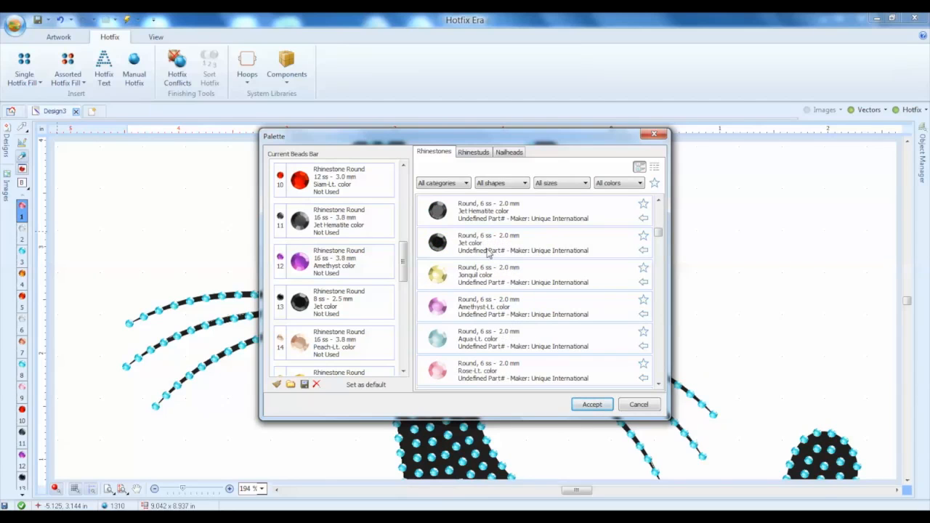
pyautogui.moveTo(489, 252); pyautogui.dragTo(328, 170)
# Add the Round 10 ss - 2.8 mm Sun rhinestone as the second bead of the current beads bar and accept the palette
pyautogui.scroll(-3, 513, 305)
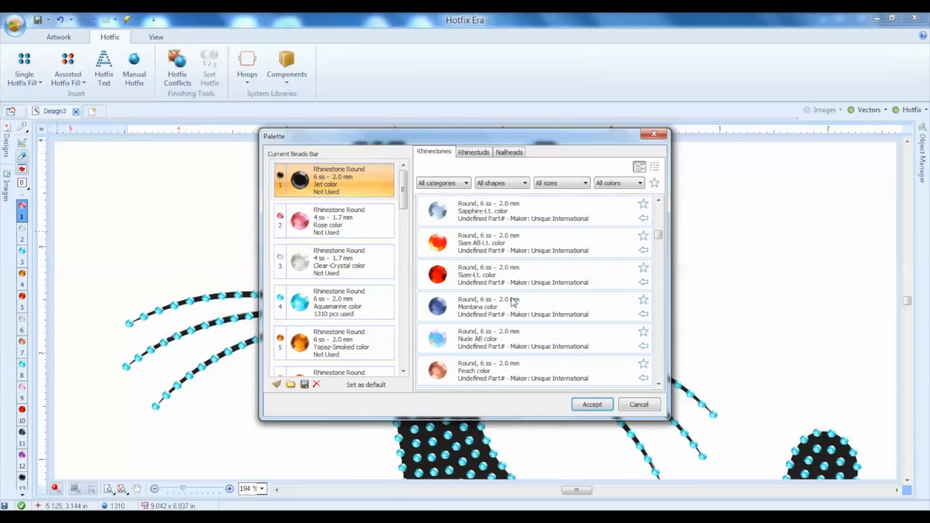
pyautogui.scroll(-10, 505, 334)
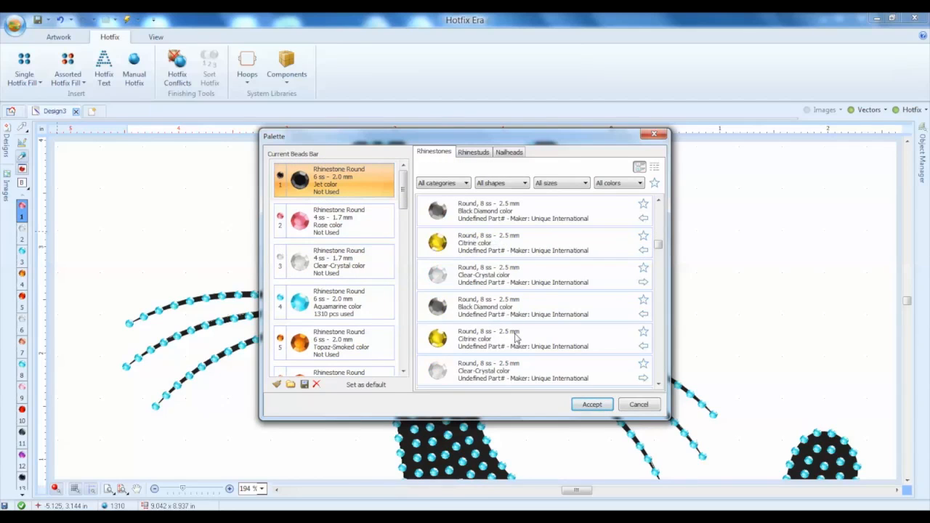
pyautogui.scroll(-8, 515, 336)
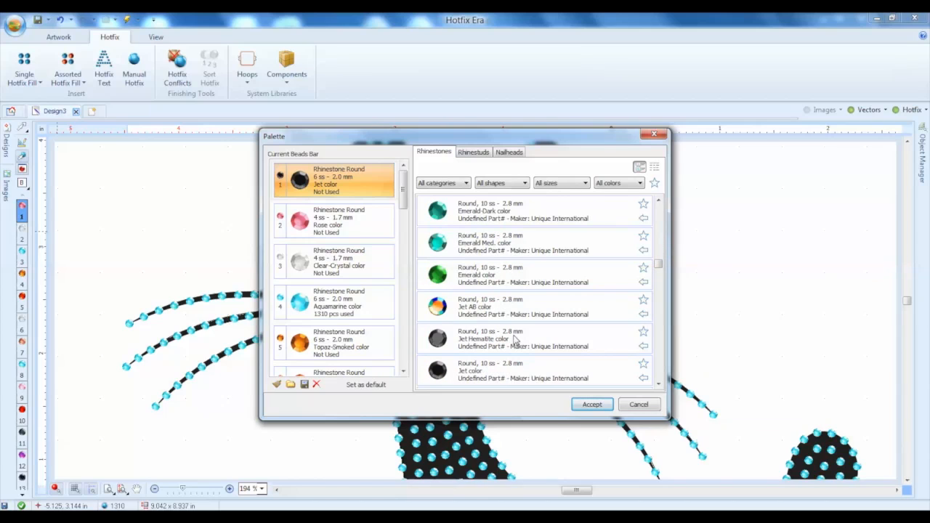
pyautogui.scroll(-8, 526, 350)
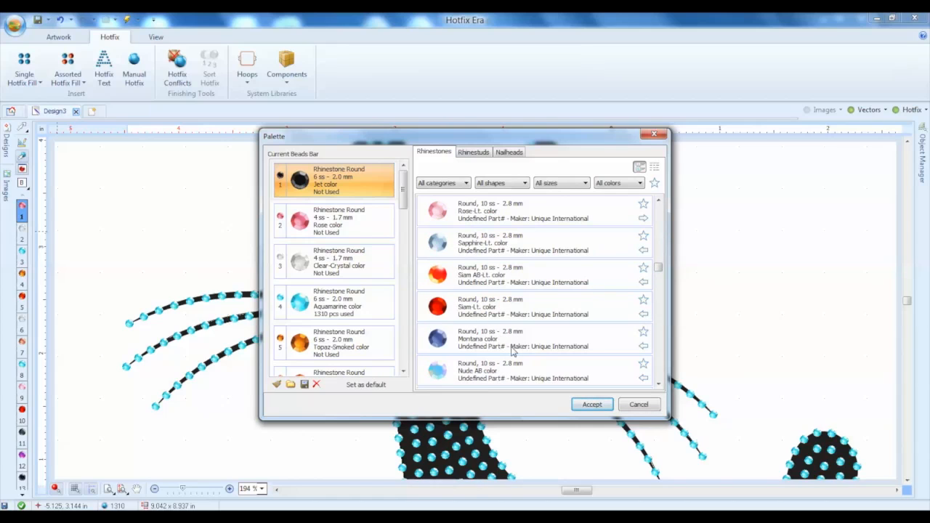
pyautogui.scroll(-3, 513, 351)
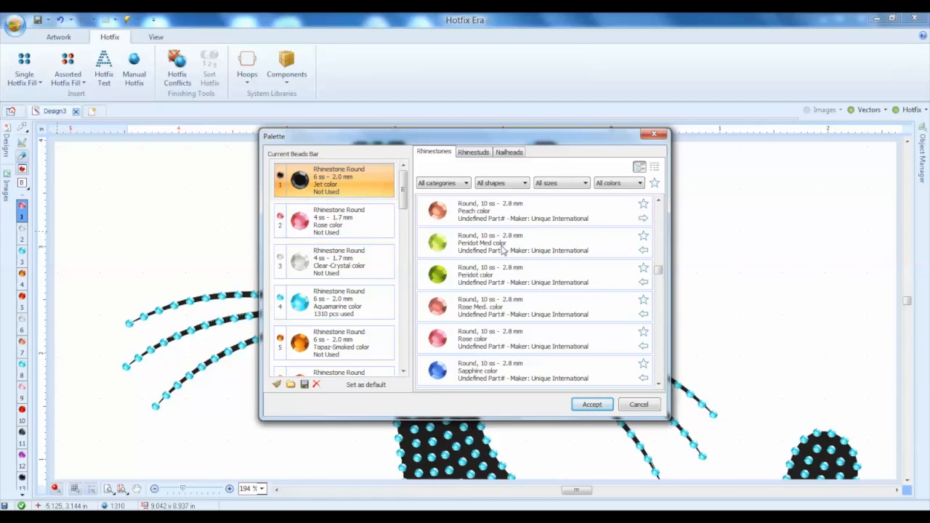
pyautogui.scroll(-3, 494, 291)
pyautogui.moveTo(488, 372); pyautogui.dragTo(336, 209)
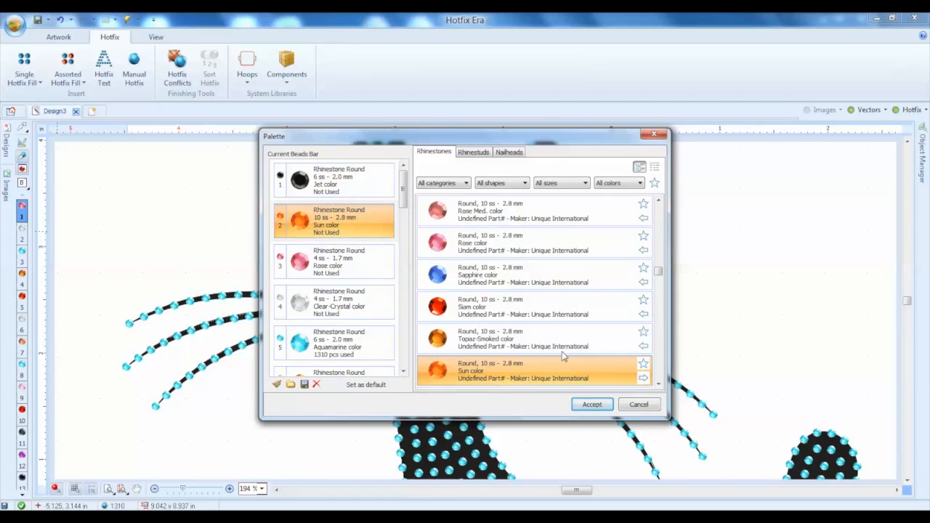
pyautogui.click(351, 191)
pyautogui.click(592, 404)
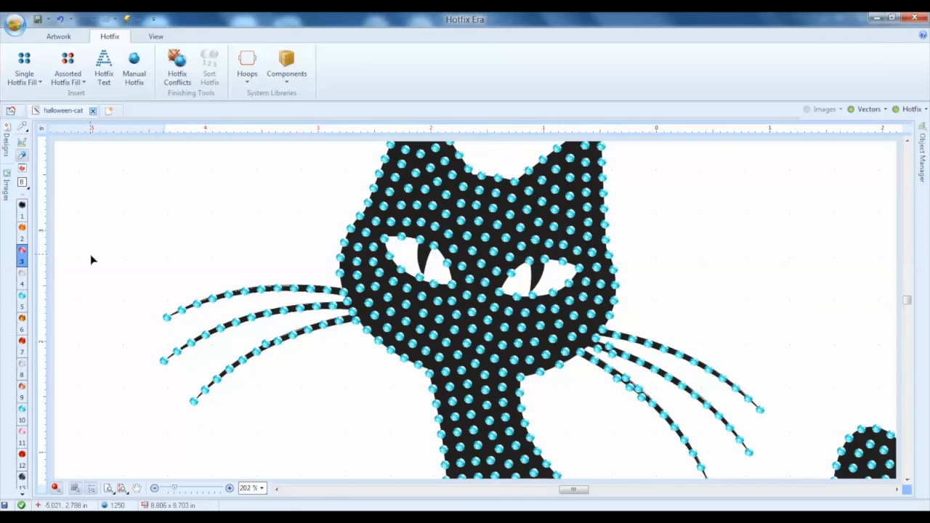
# Place four manual hotfix beads in the 10 ss Sun color, one on each side of the pupil in both cat eyes
pyautogui.moveTo(24, 236)
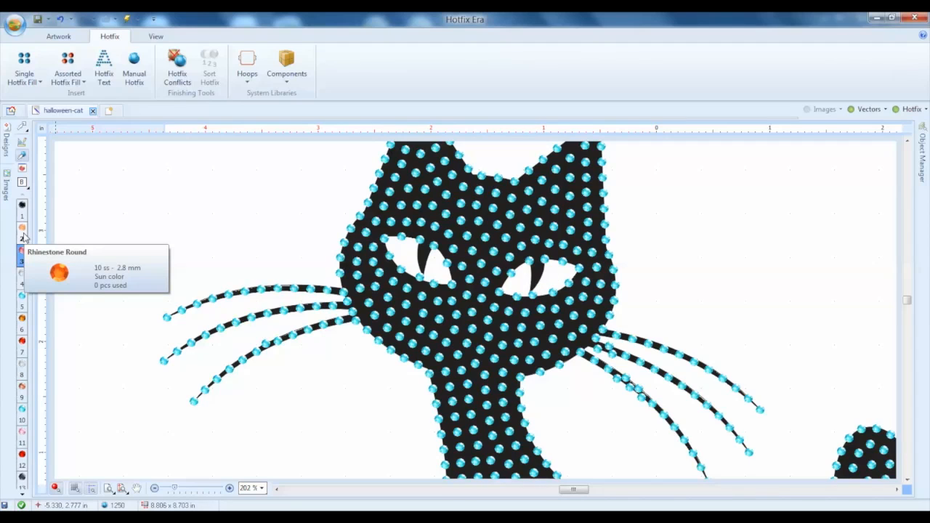
pyautogui.click(23, 234)
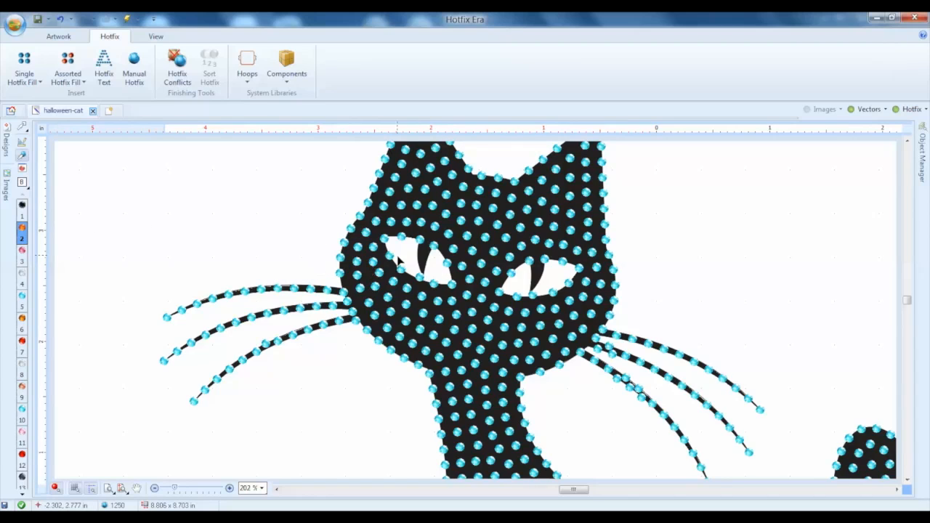
pyautogui.scroll(1, 424, 258)
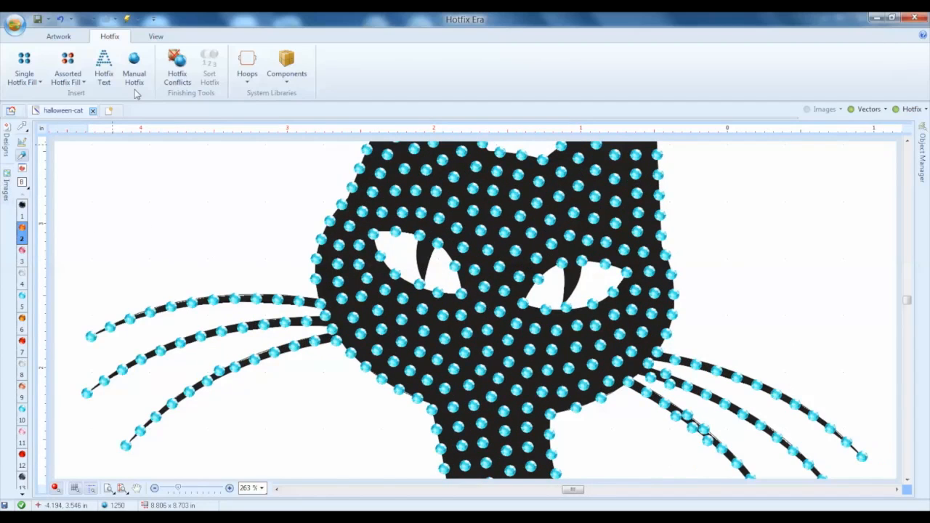
pyautogui.click(133, 63)
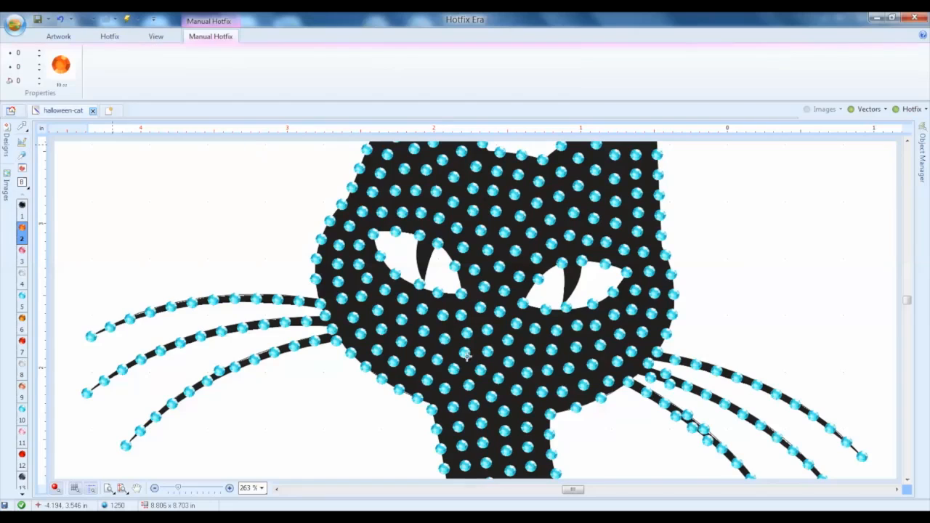
pyautogui.click(410, 258)
pyautogui.click(431, 266)
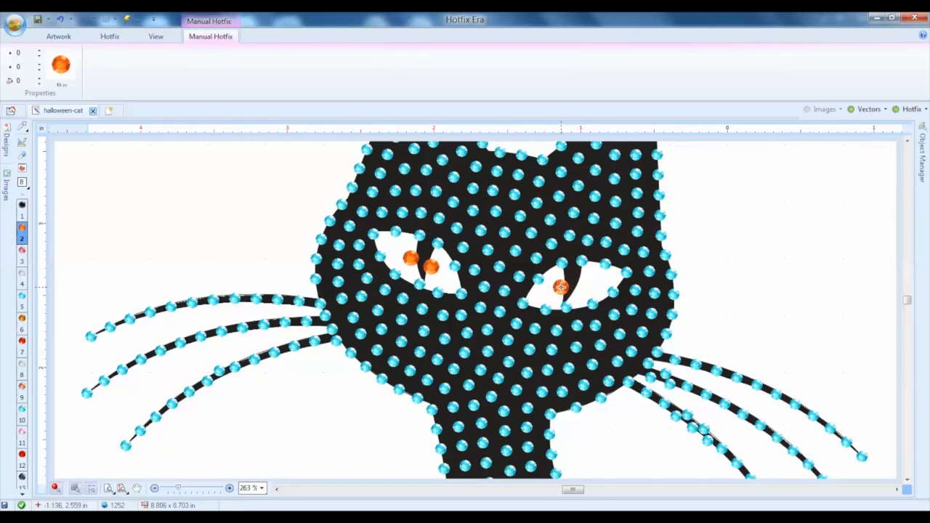
pyautogui.click(560, 287)
pyautogui.click(584, 284)
# Change the bead of the cat's hotfix area to the 6 ss Jet rhinestone
pyautogui.scroll(-3, 431, 390)
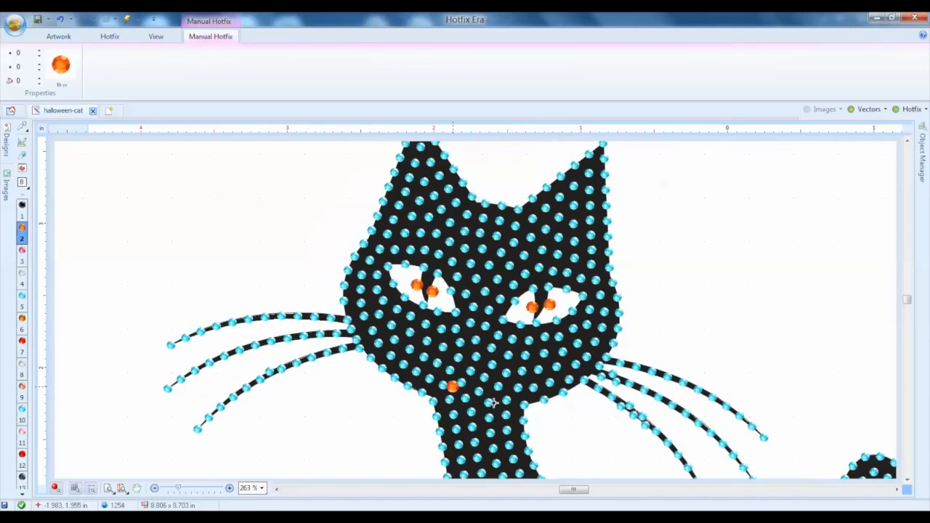
pyautogui.scroll(2, 568, 436)
pyautogui.scroll(2, 568, 436)
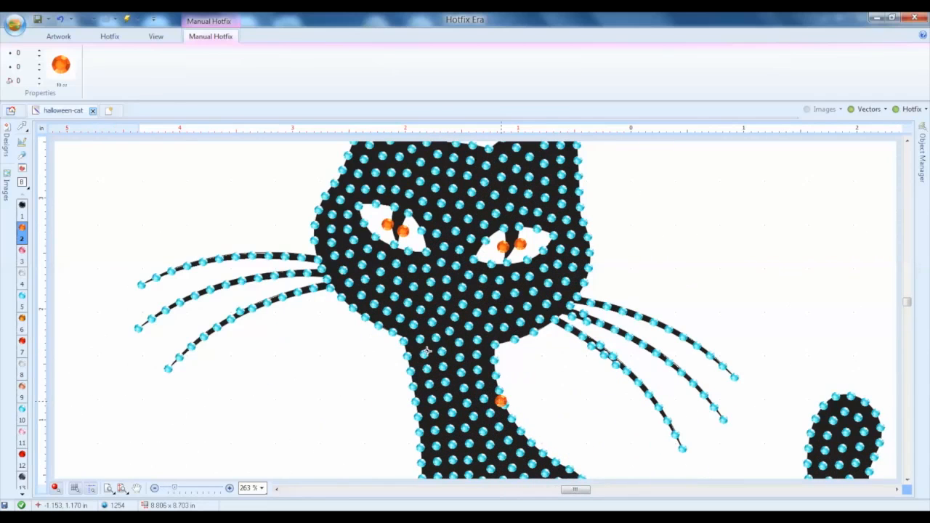
pyautogui.click(22, 126)
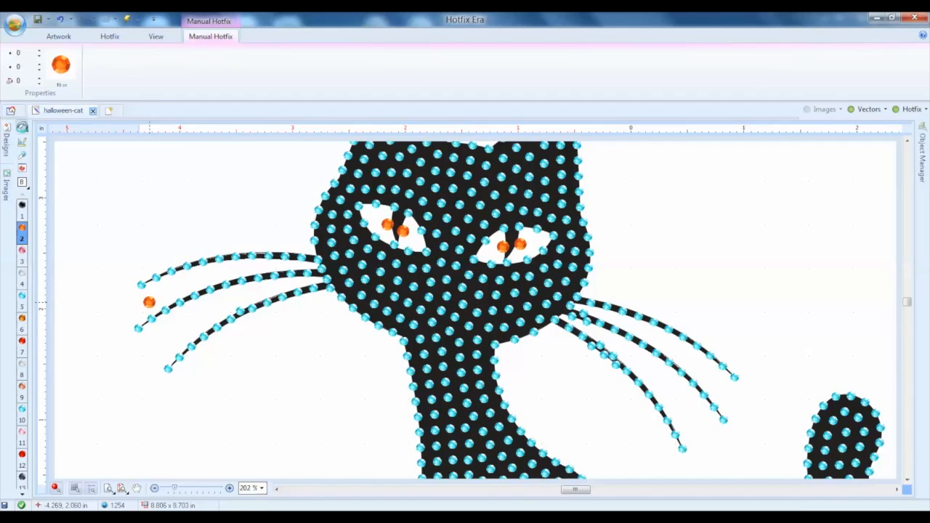
pyautogui.click(476, 387)
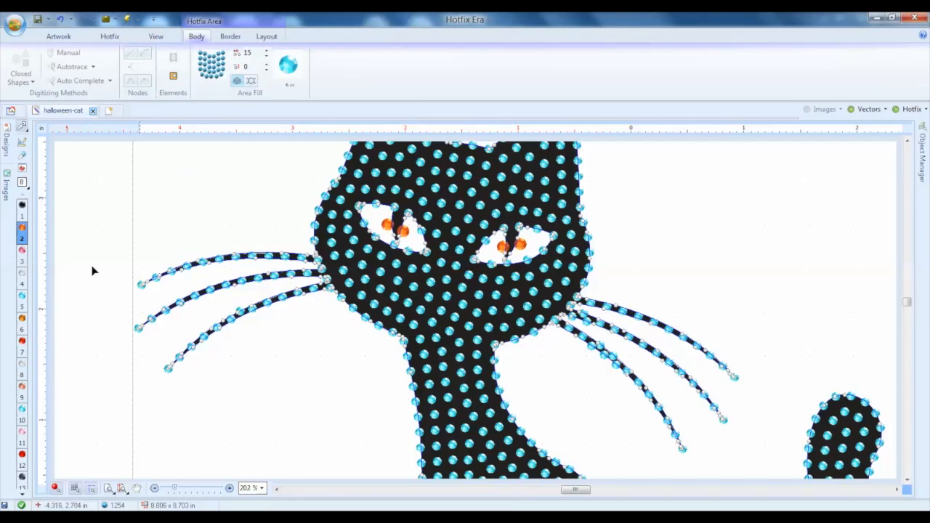
pyautogui.click(22, 208)
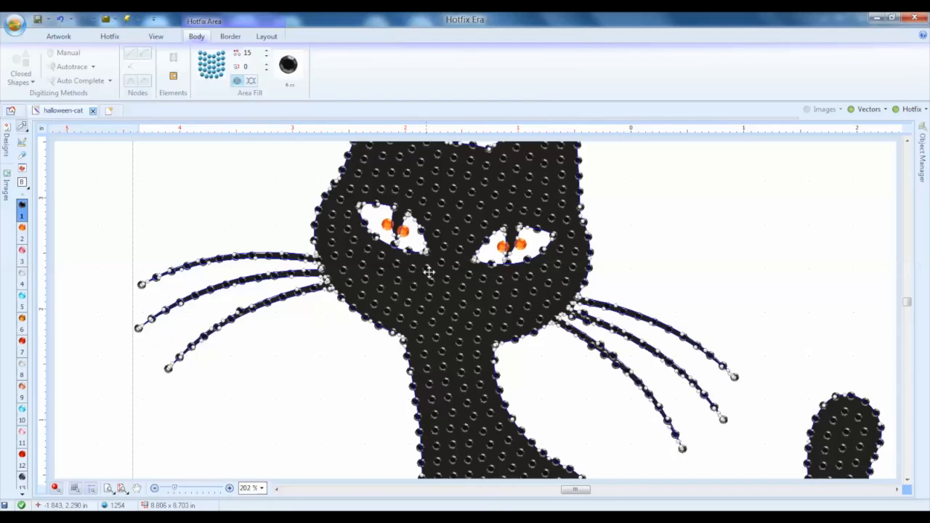
# Bring the whole cat into view and hide the vector artwork behind its hotfix beads
pyautogui.scroll(-5, 730, 339)
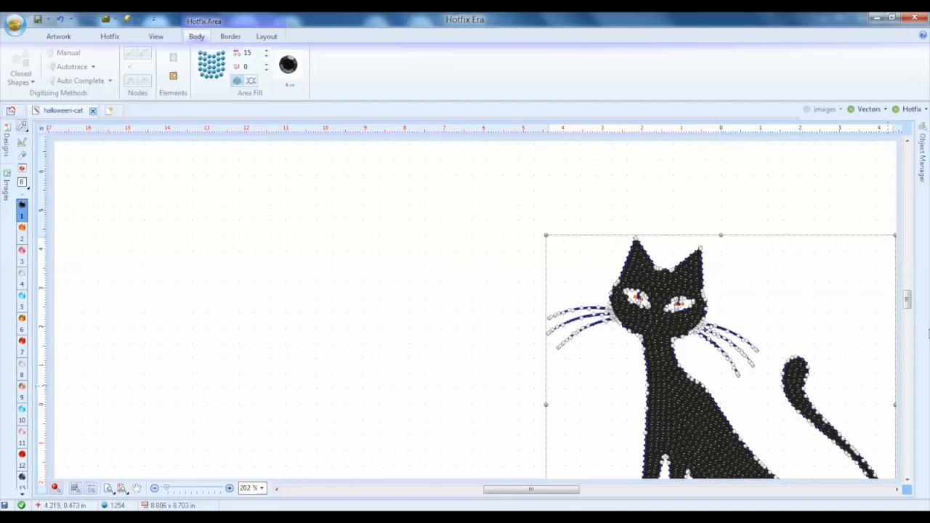
pyautogui.moveTo(907, 298); pyautogui.dragTo(907, 313)
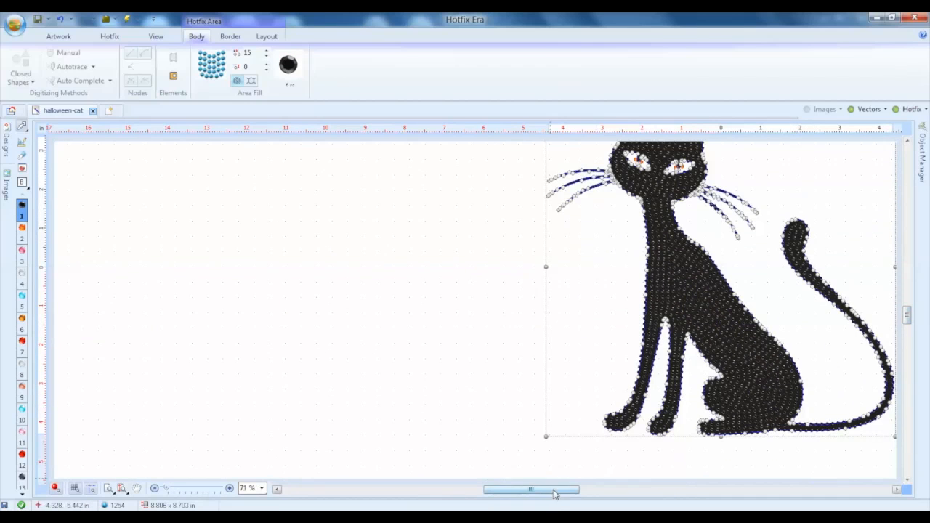
pyautogui.moveTo(554, 494); pyautogui.dragTo(561, 494)
pyautogui.scroll(-1, 602, 303)
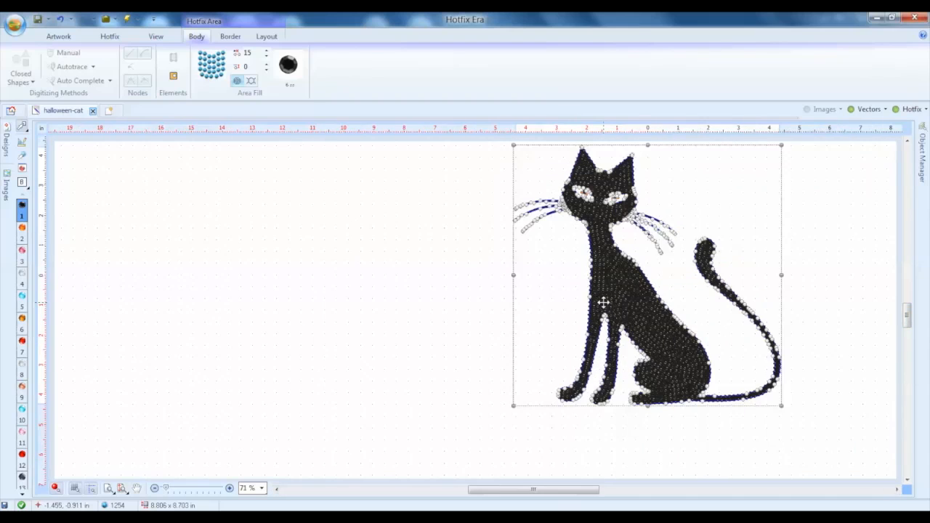
pyautogui.click(869, 110)
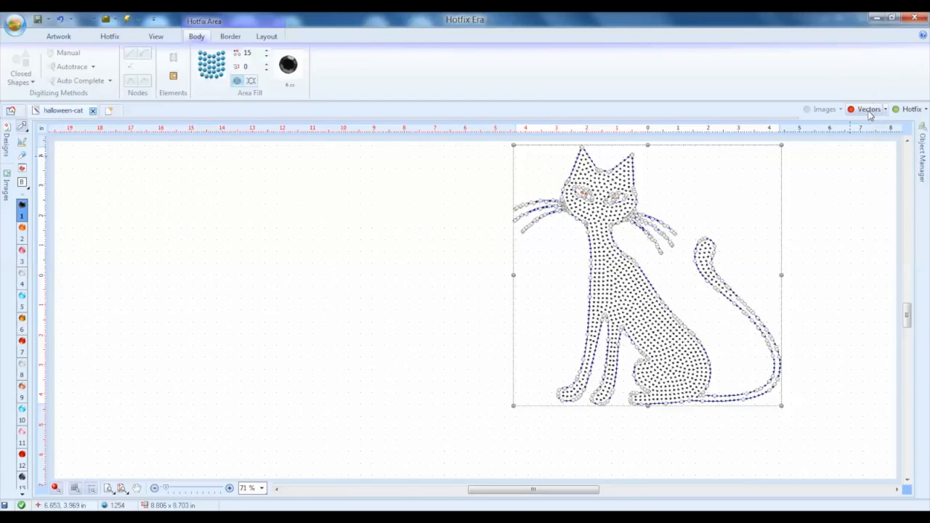
# Deselect the cat's hotfix area
pyautogui.click(836, 280)
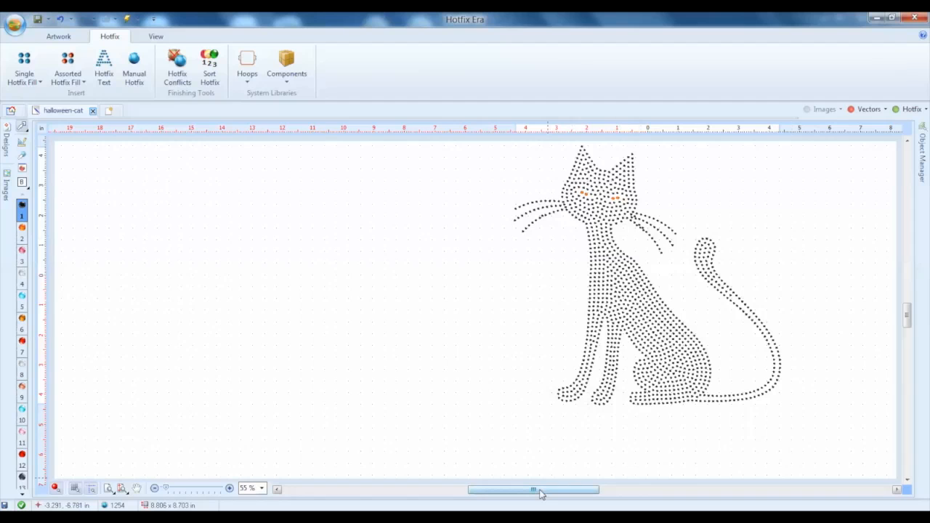
pyautogui.moveTo(537, 492); pyautogui.dragTo(596, 492)
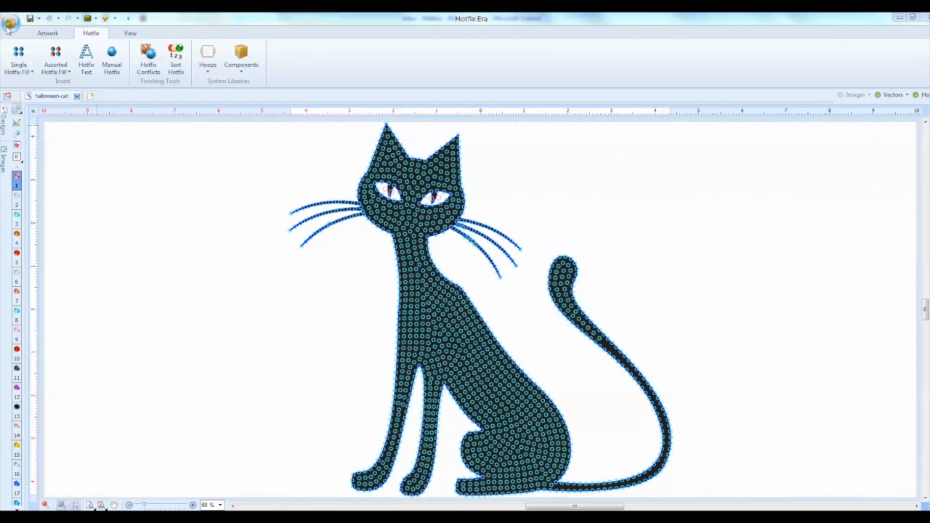
# Start sending the hotfix design to the cutter and set the margin of the 2.0 mm round Aquamarine bead to 2 pts
pyautogui.click(7, 28)
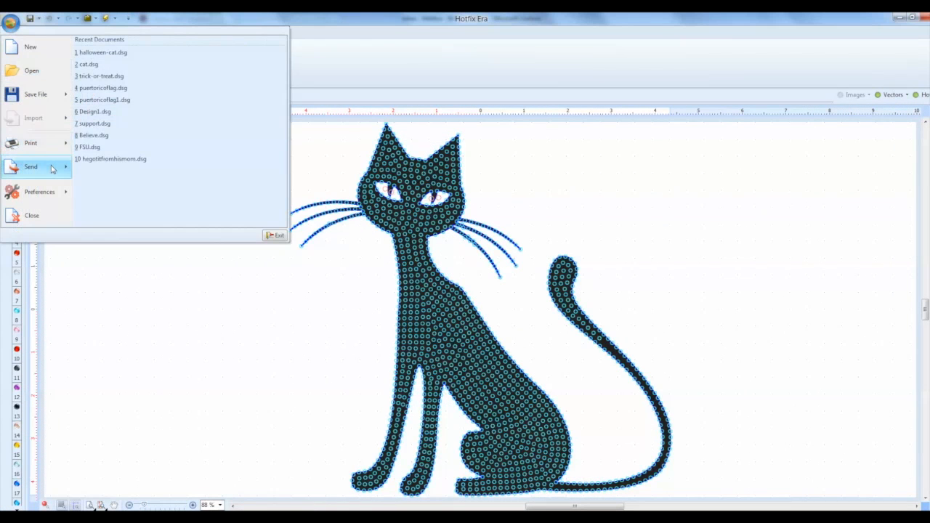
pyautogui.moveTo(52, 169)
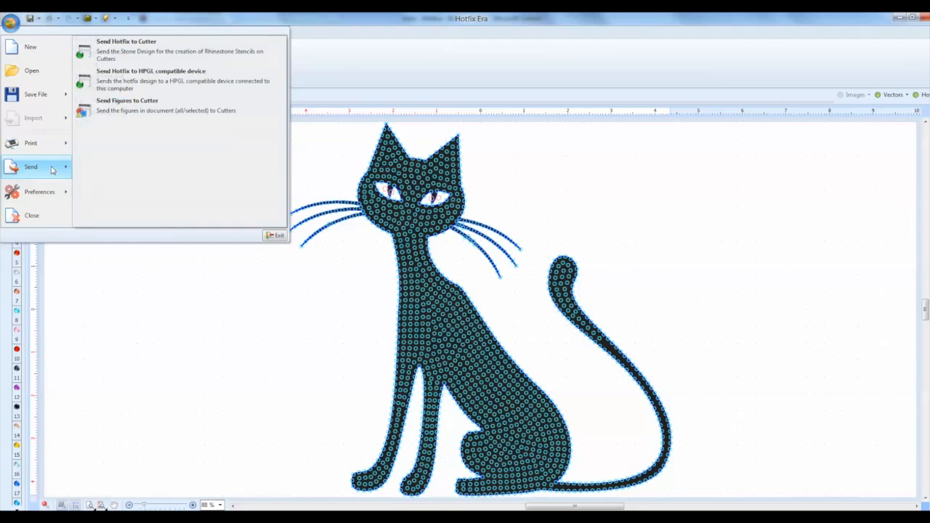
pyautogui.click(153, 58)
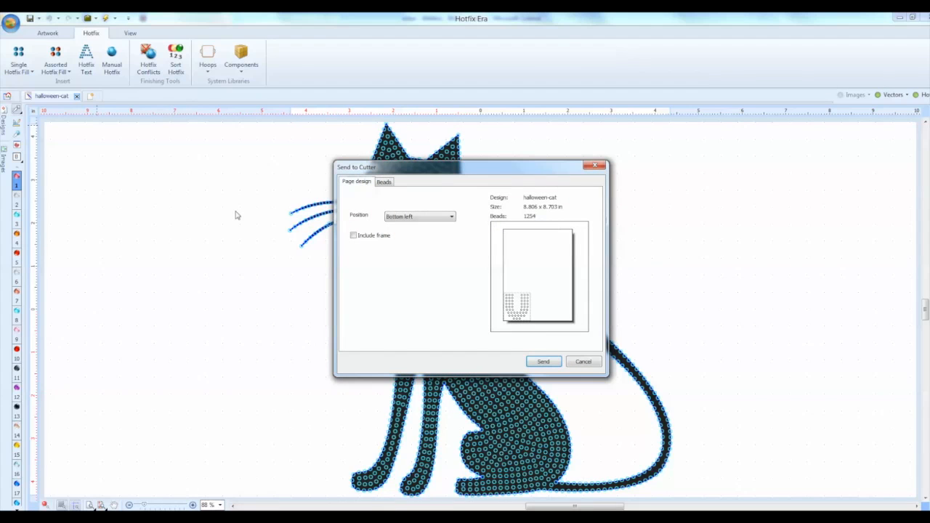
pyautogui.click(355, 236)
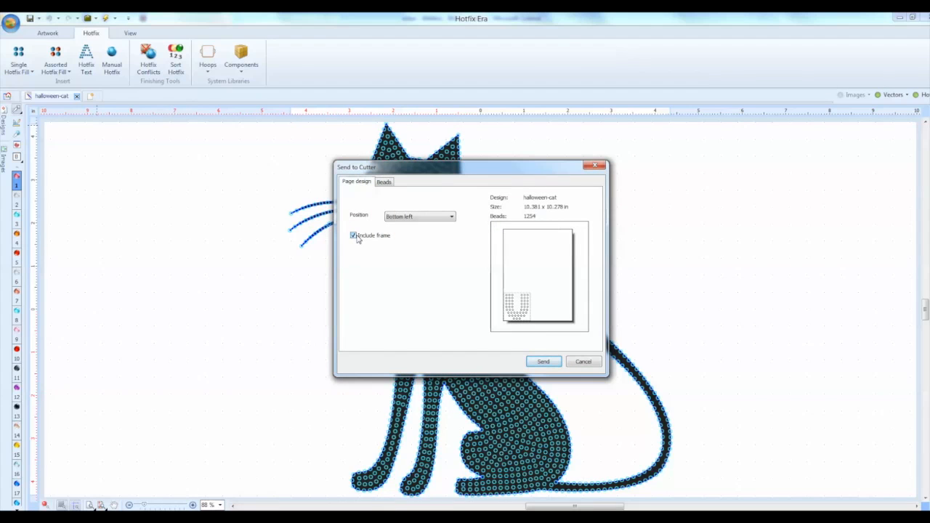
pyautogui.click(385, 183)
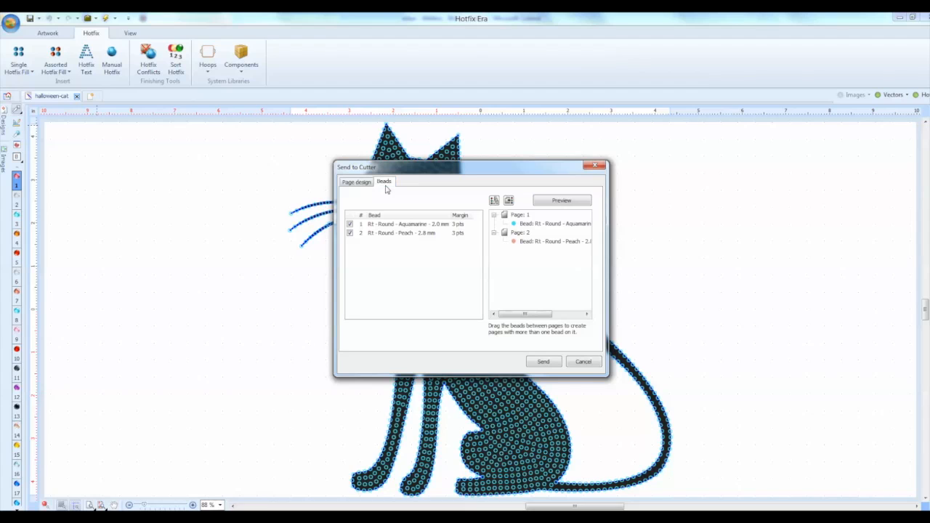
pyautogui.click(459, 225)
pyautogui.write('2')
pyautogui.press('Return')
# Combine both beads on page 1 of the cutter job, preview the page and close the preview
pyautogui.click(510, 202)
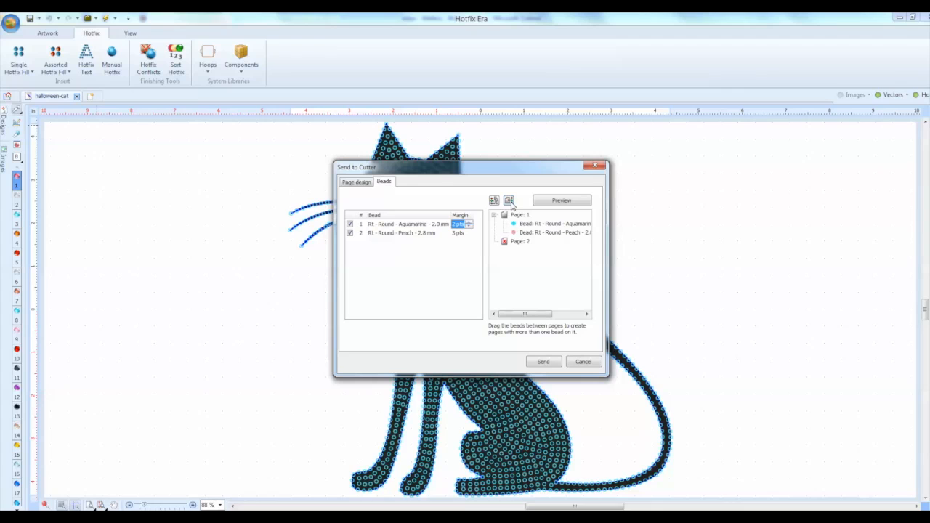
pyautogui.click(554, 202)
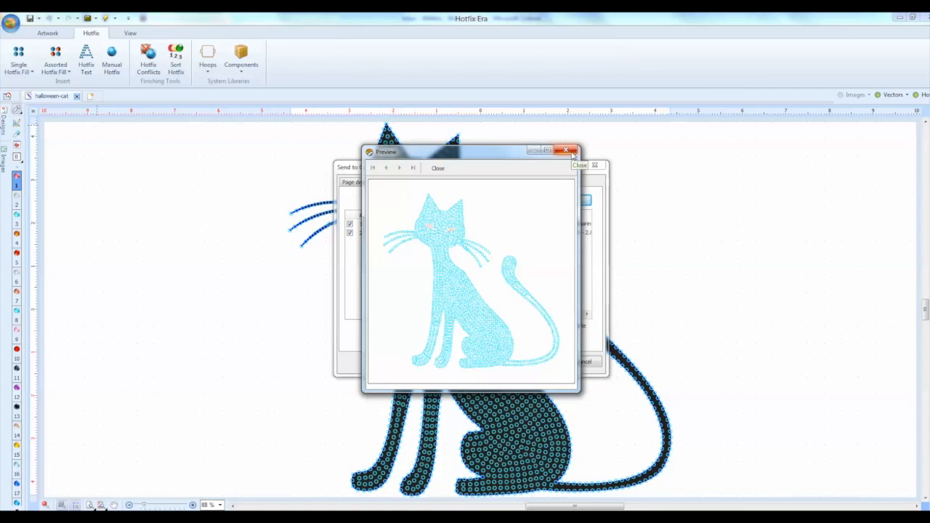
pyautogui.click(566, 151)
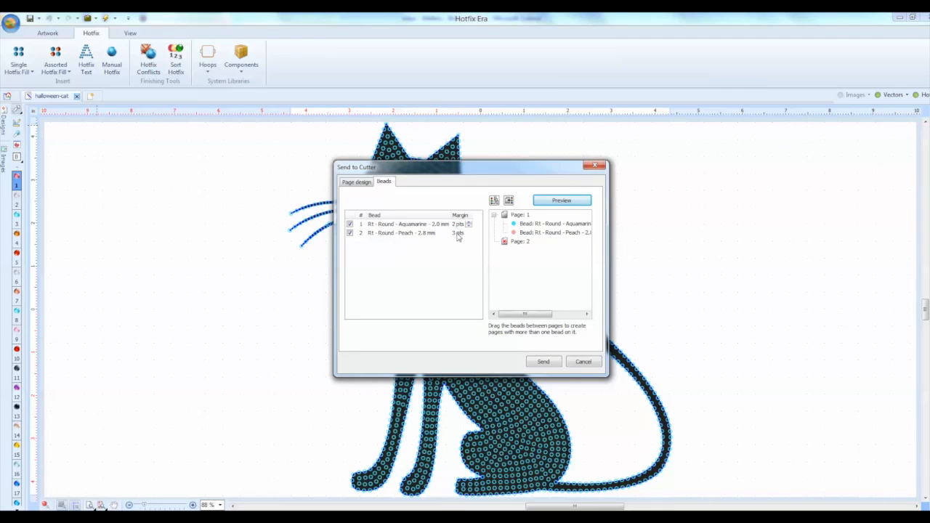
# Send the cutter job and choose the Graphtec CE6000 as its output device
pyautogui.click(543, 362)
pyautogui.click(511, 167)
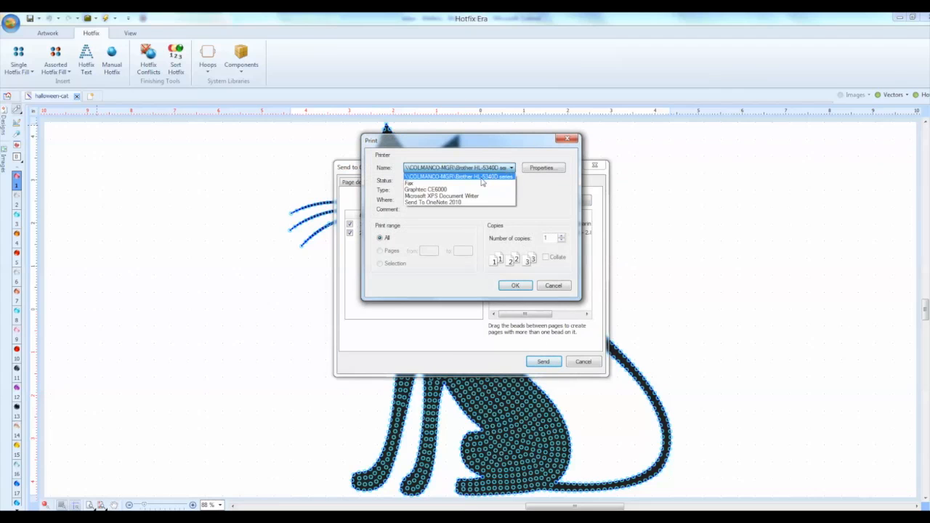
pyautogui.click(474, 190)
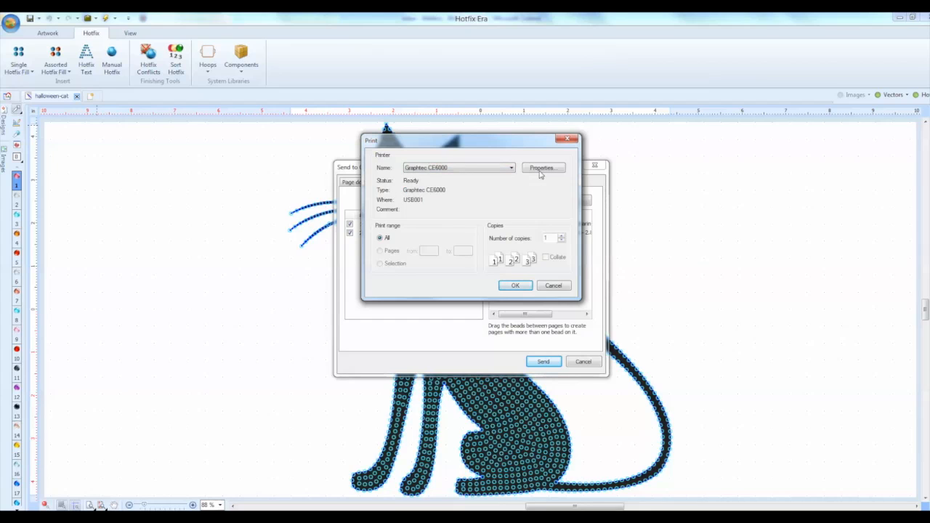
# Set the Graphtec CE6000's paper source to Roll Paper and its paper size to Free Size
pyautogui.click(541, 170)
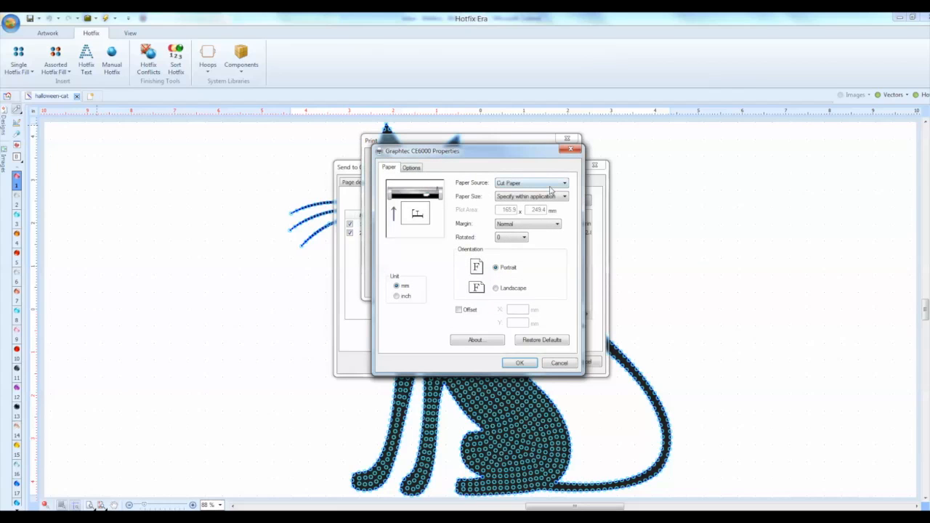
pyautogui.click(550, 185)
pyautogui.click(524, 195)
pyautogui.click(520, 197)
pyautogui.click(519, 355)
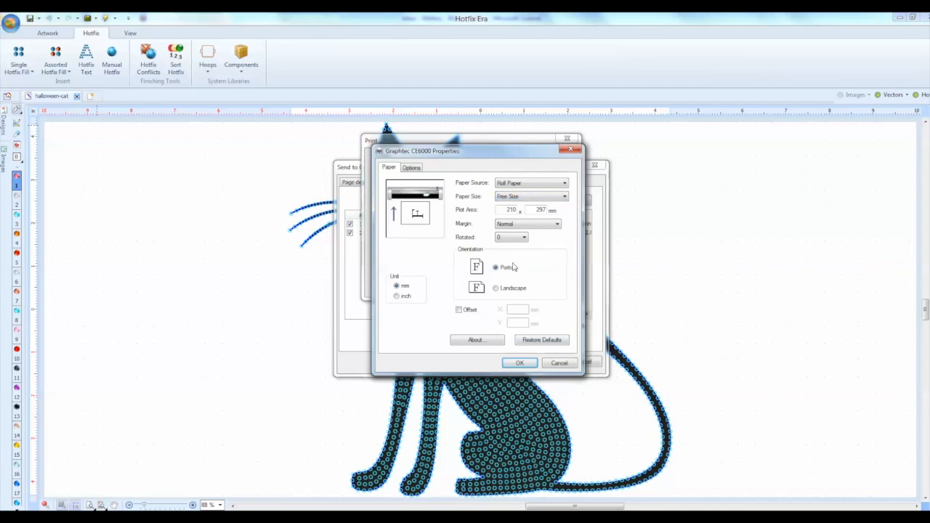
# Switch the cutter's paper unit to inches, set the plot area to 16.5 x 60.0 and accept the properties
pyautogui.click(398, 297)
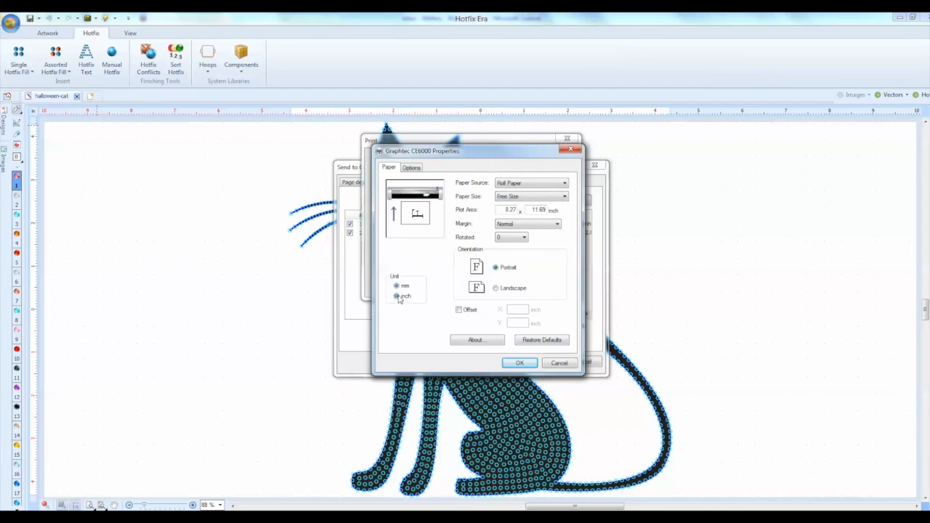
pyautogui.doubleClick(511, 210)
pyautogui.write('16.5')
pyautogui.doubleClick(538, 210)
pyautogui.write('60.0')
pyautogui.click(523, 363)
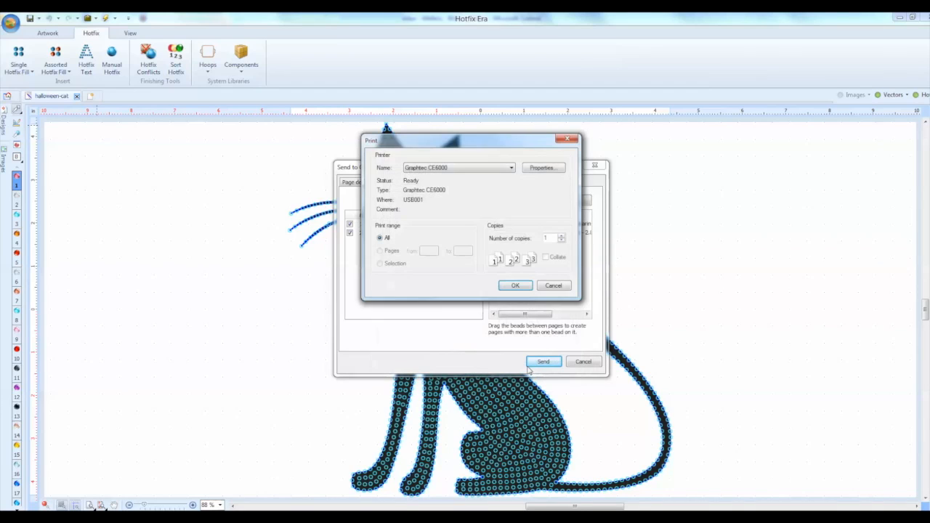
# Submit the job to the plotter and start the cut with tool condition 1 and a newly set origin
pyautogui.click(511, 288)
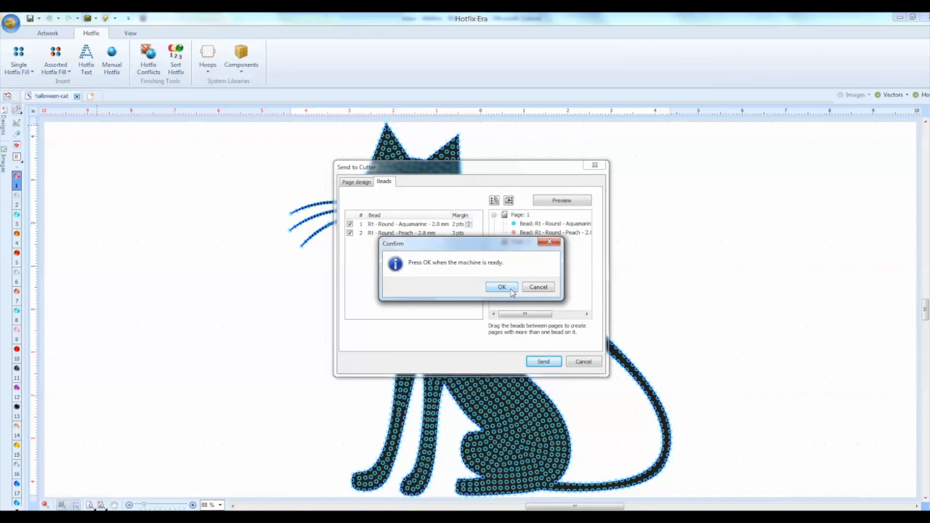
pyautogui.click(511, 291)
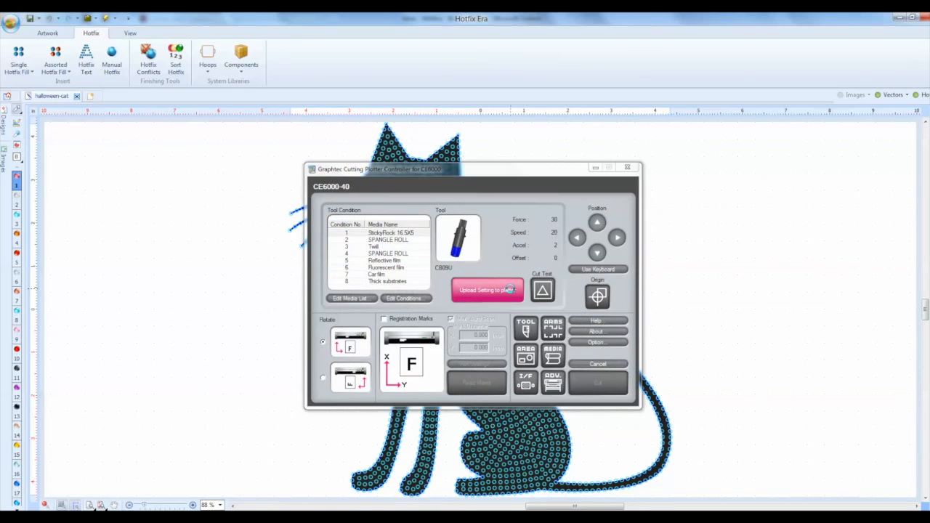
pyautogui.click(383, 234)
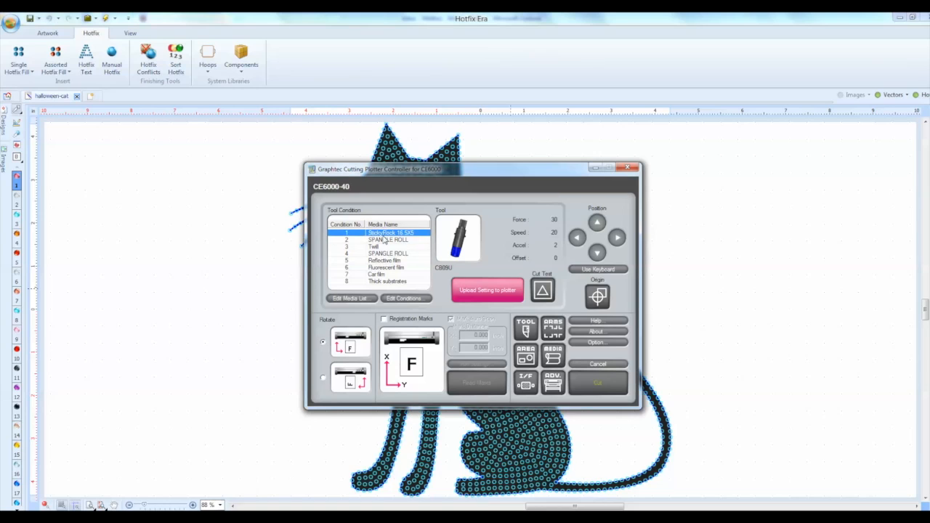
pyautogui.click(596, 302)
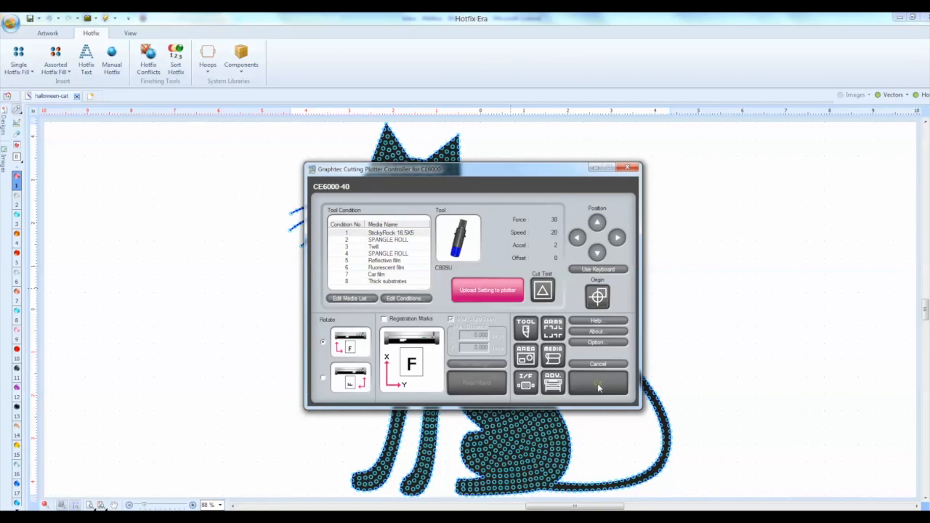
pyautogui.click(598, 385)
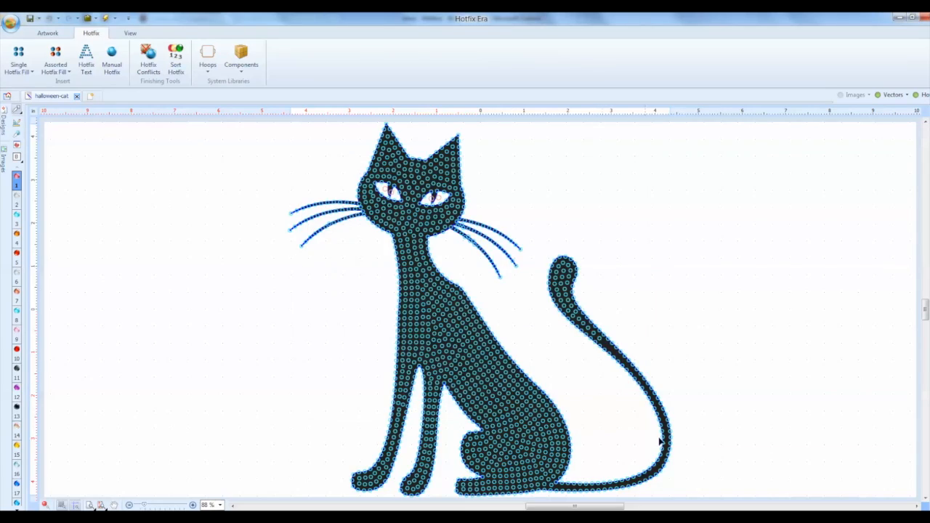